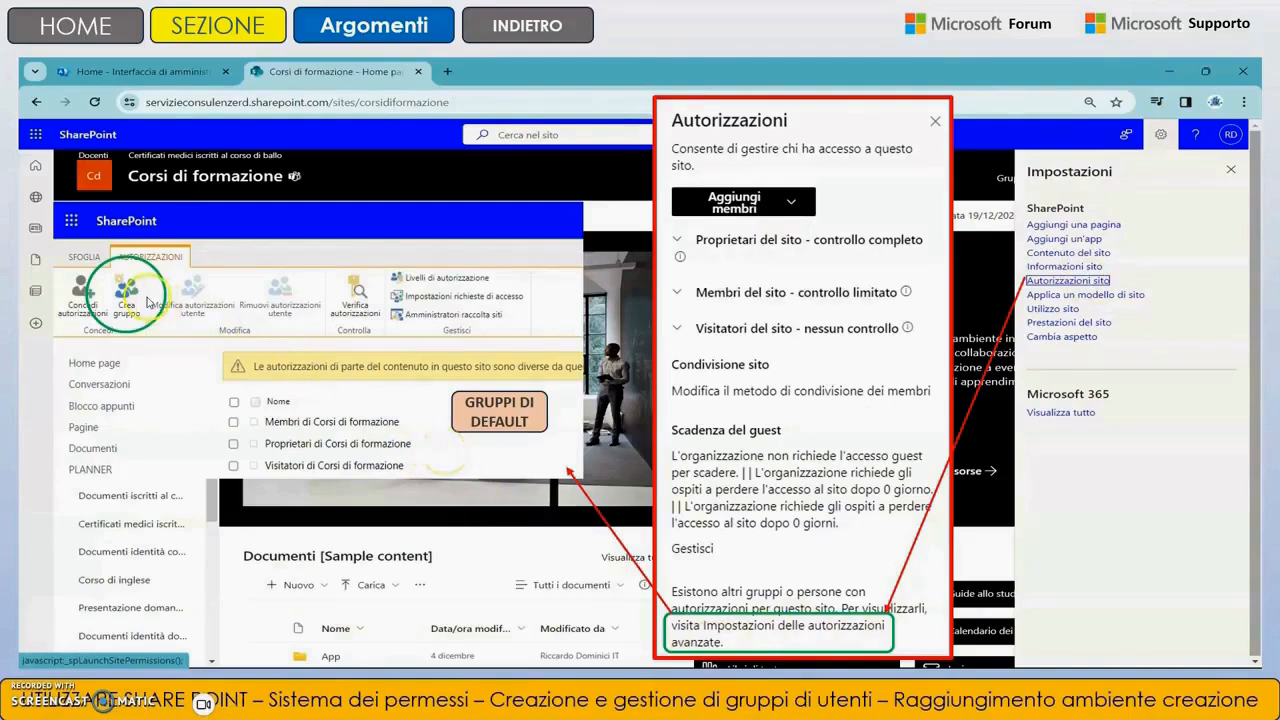
left_click(518, 32)
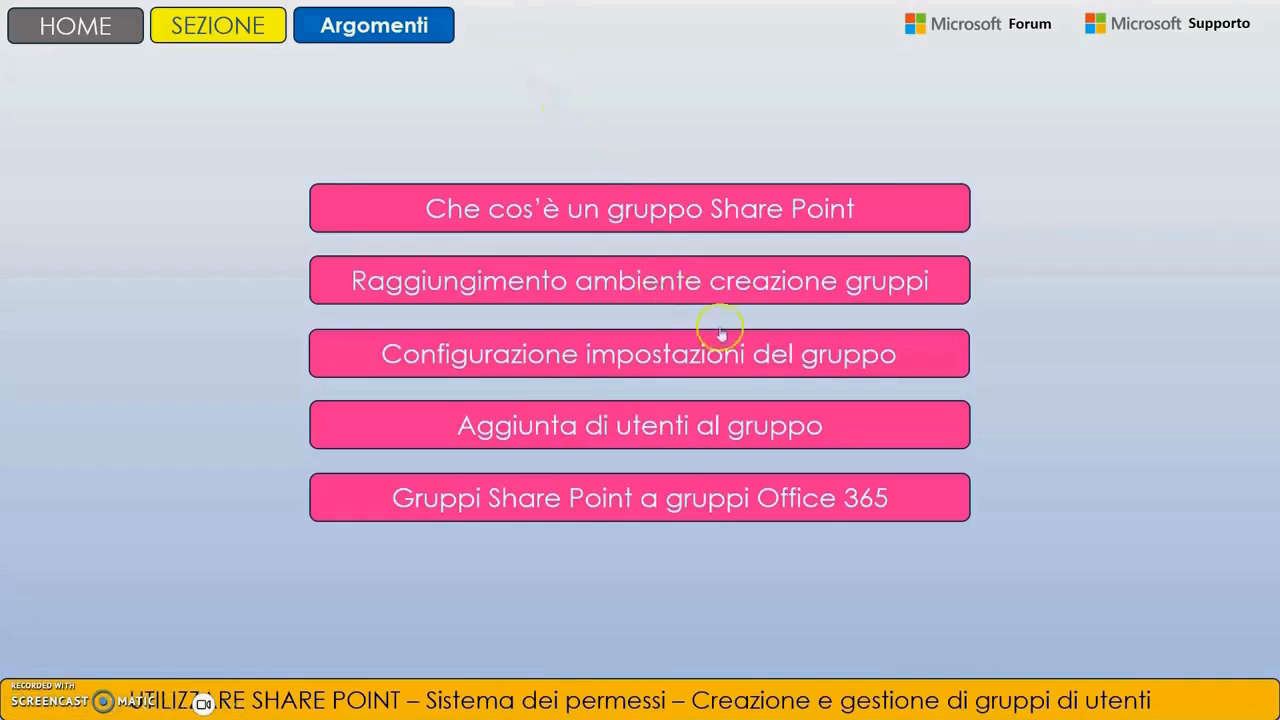
left_click(824, 355)
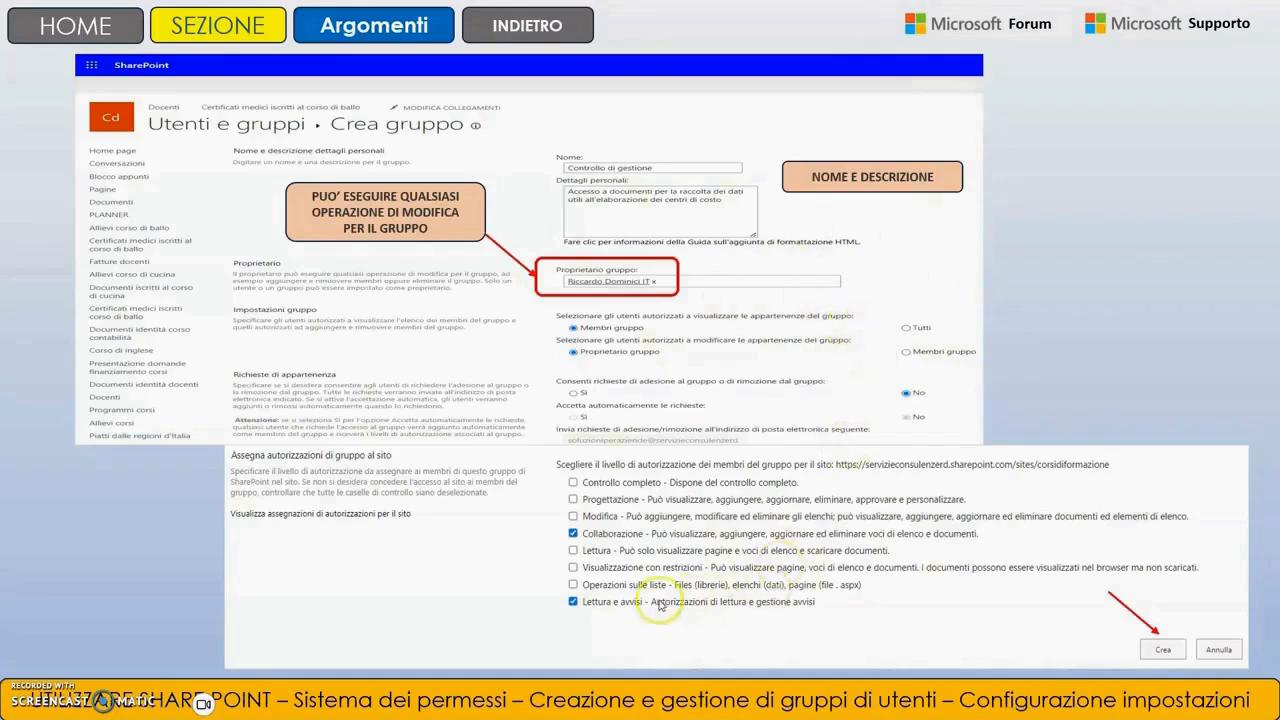
left_click(558, 28)
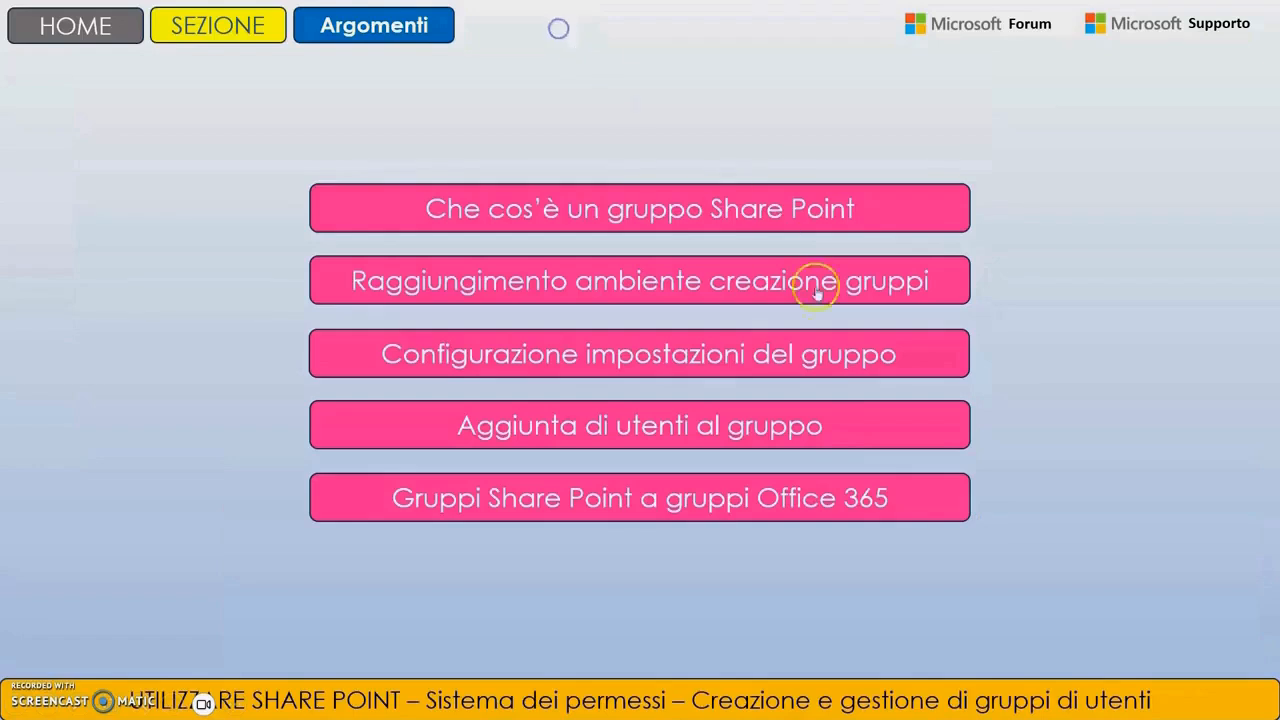
left_click(808, 428)
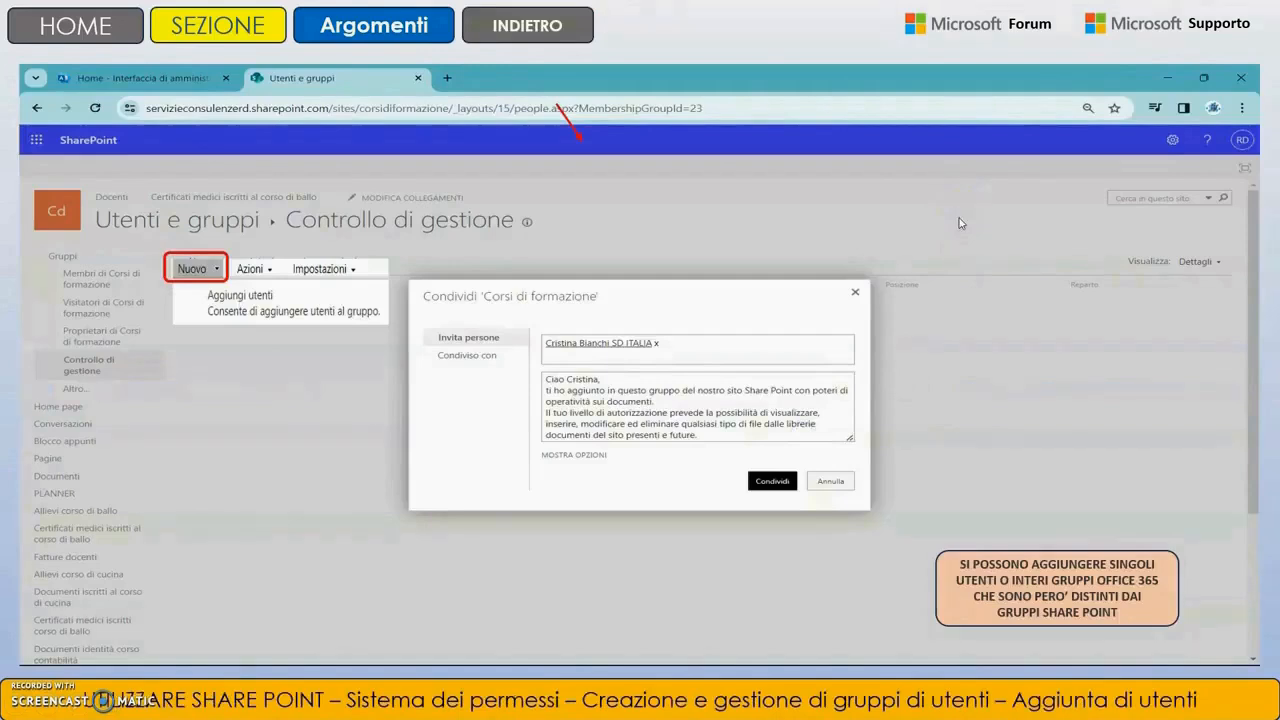
left_click(581, 30)
left_click(838, 503)
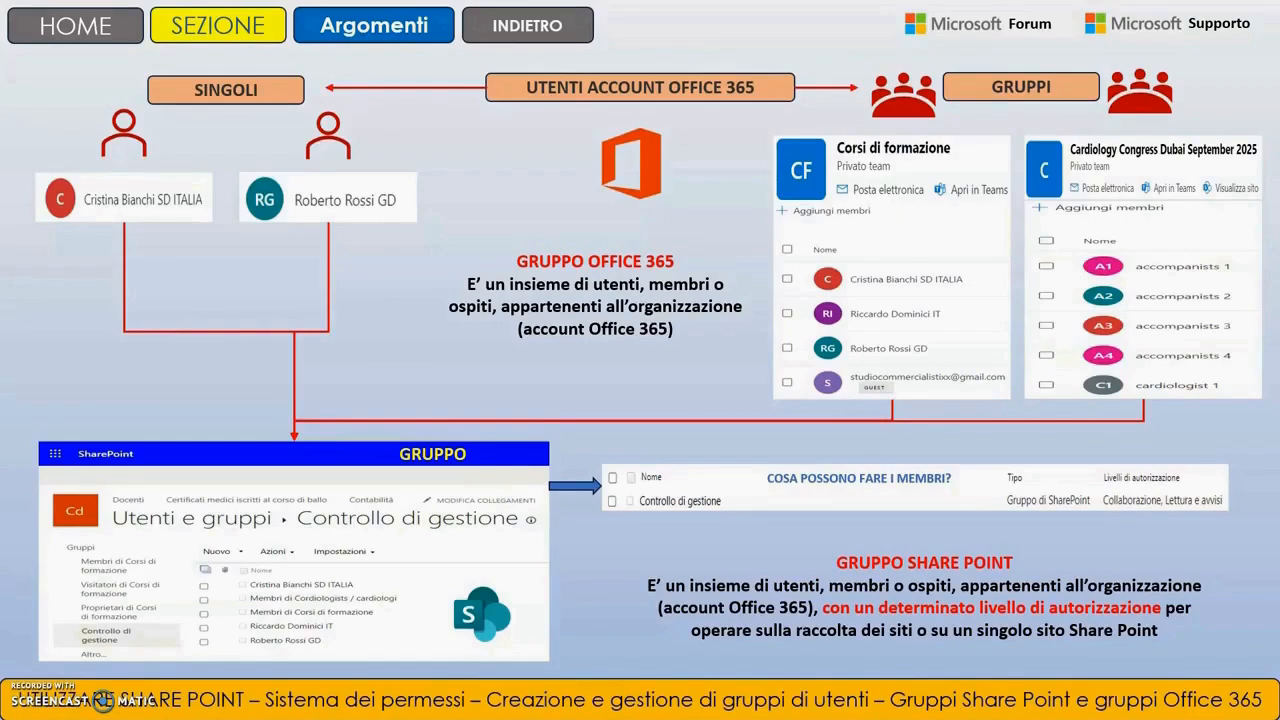
left_click(527, 25)
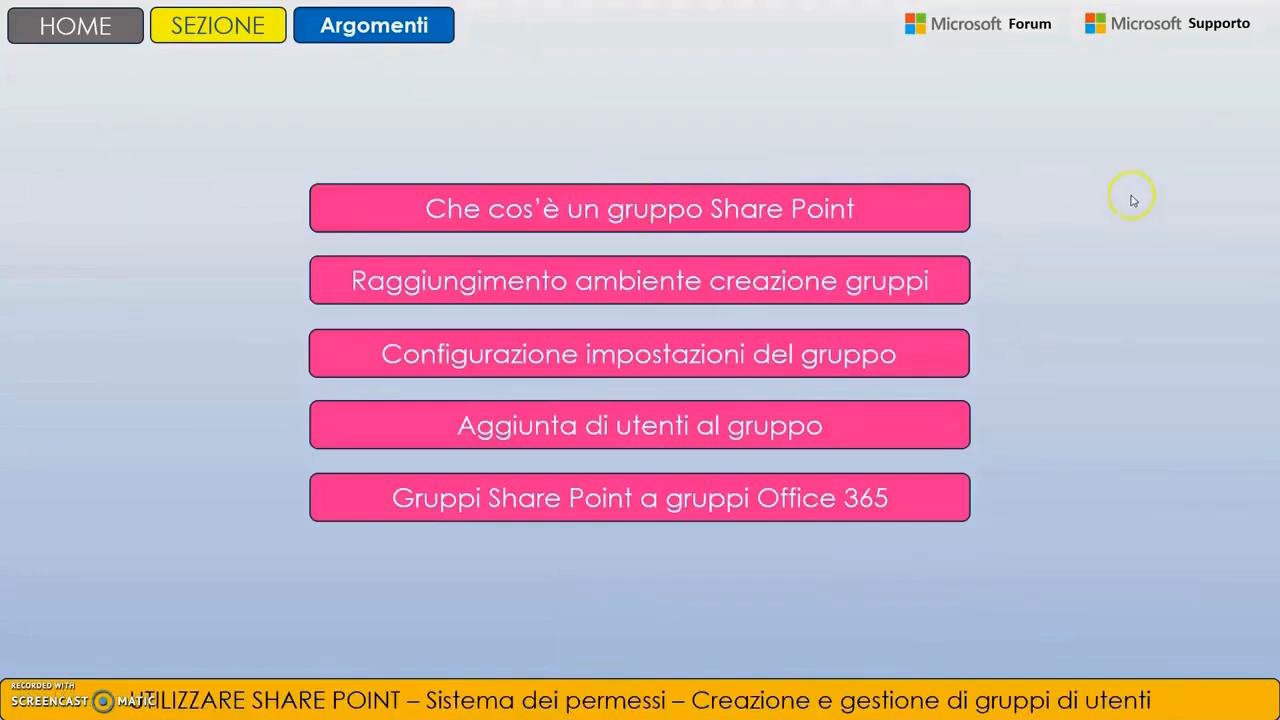
Step: Switch to the browser and open the advanced permission settings of the Corsi di formazione site
key("alt+Tab")
key("alt+Tab")
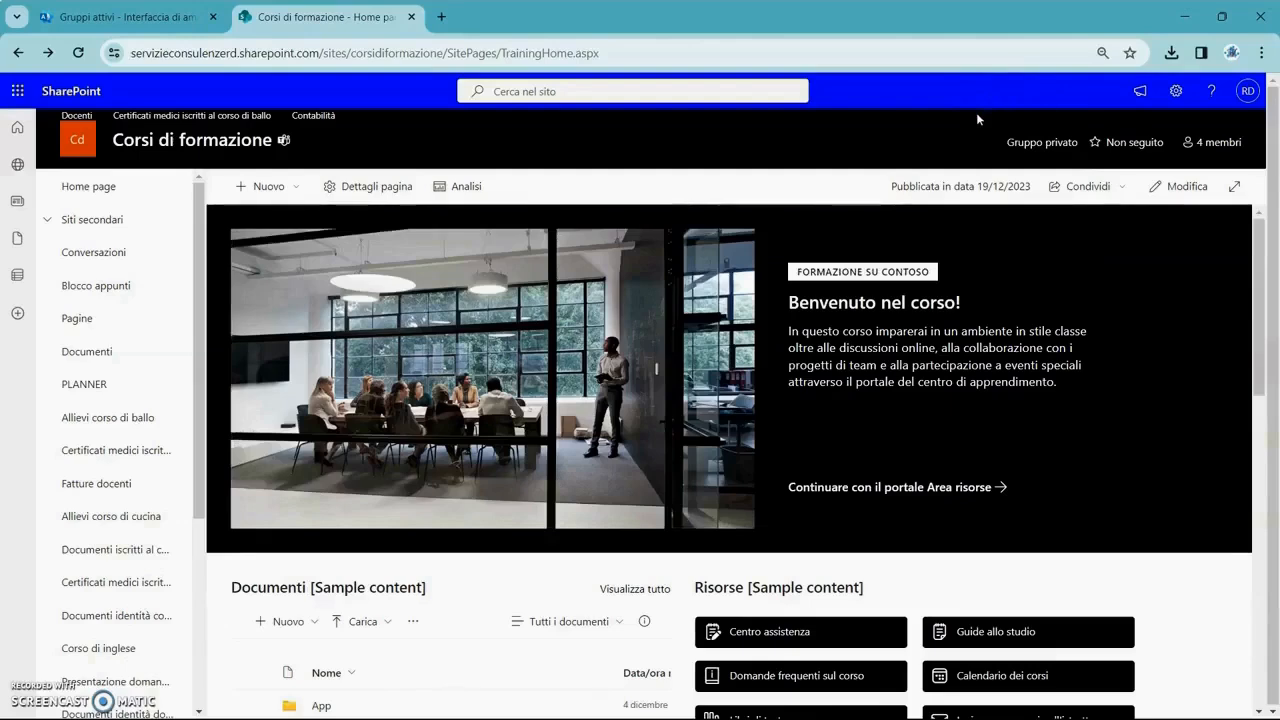
left_click(1174, 91)
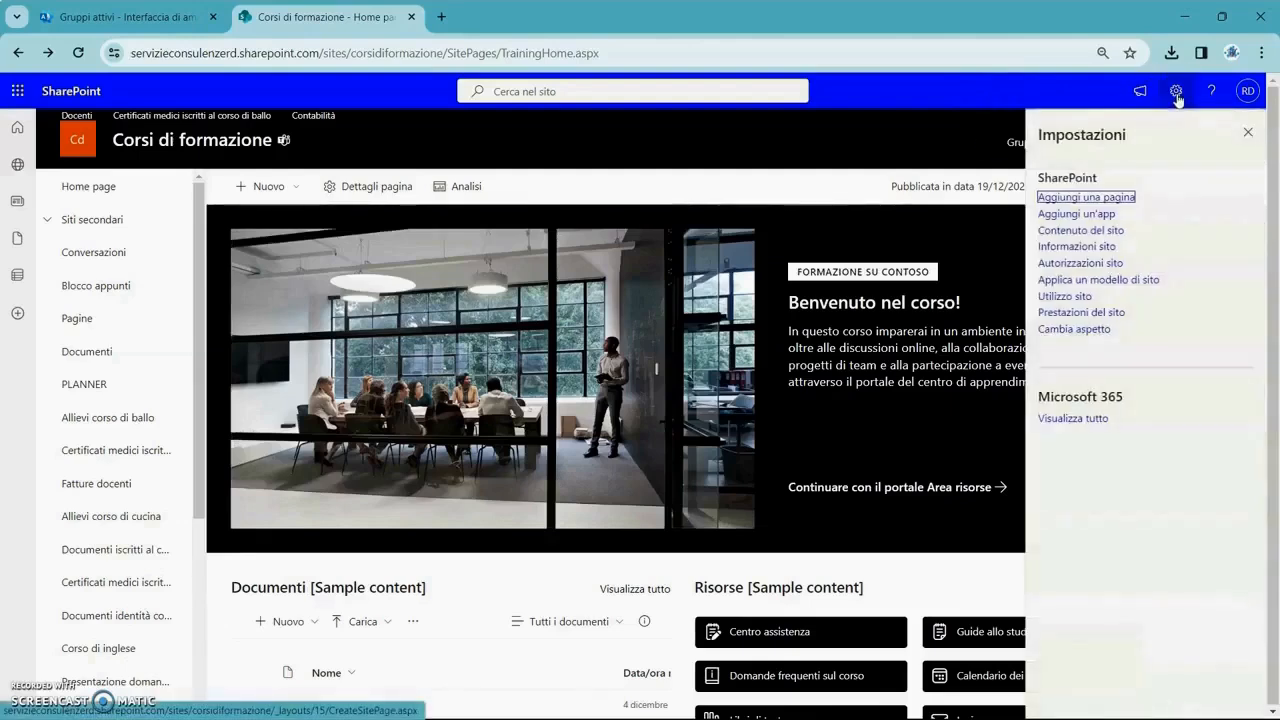
left_click(1110, 263)
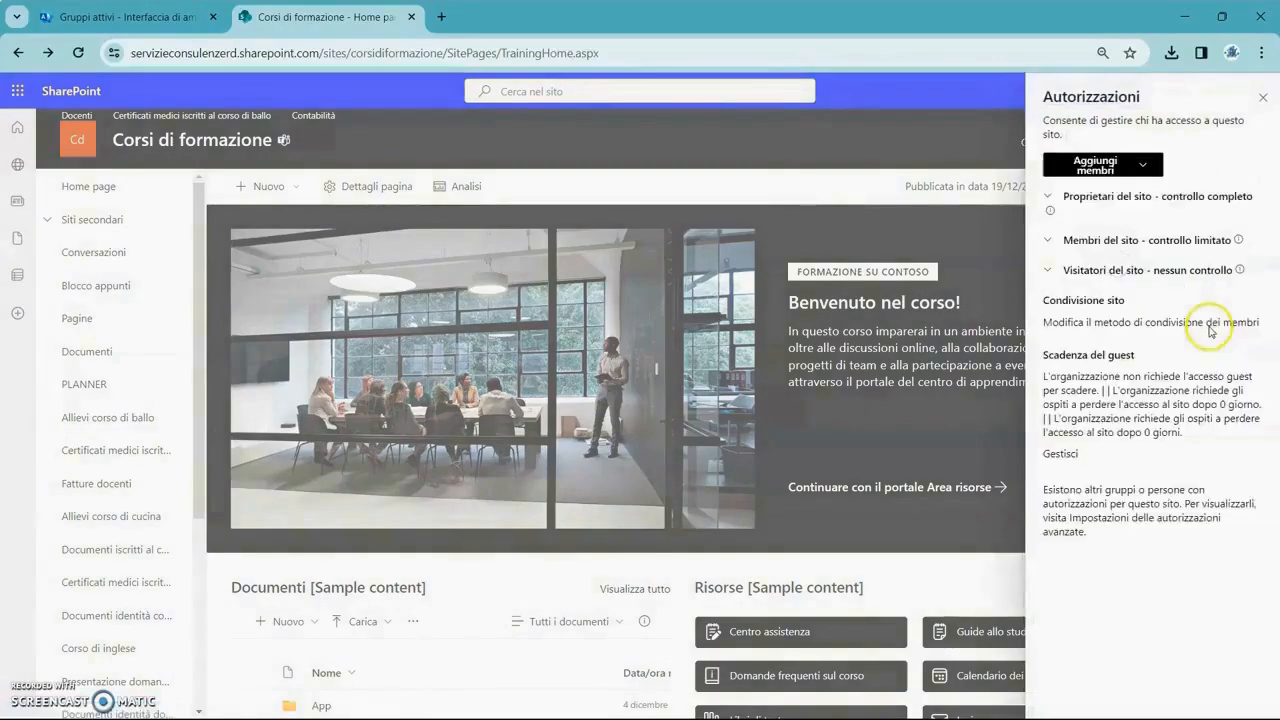
left_click(1181, 527)
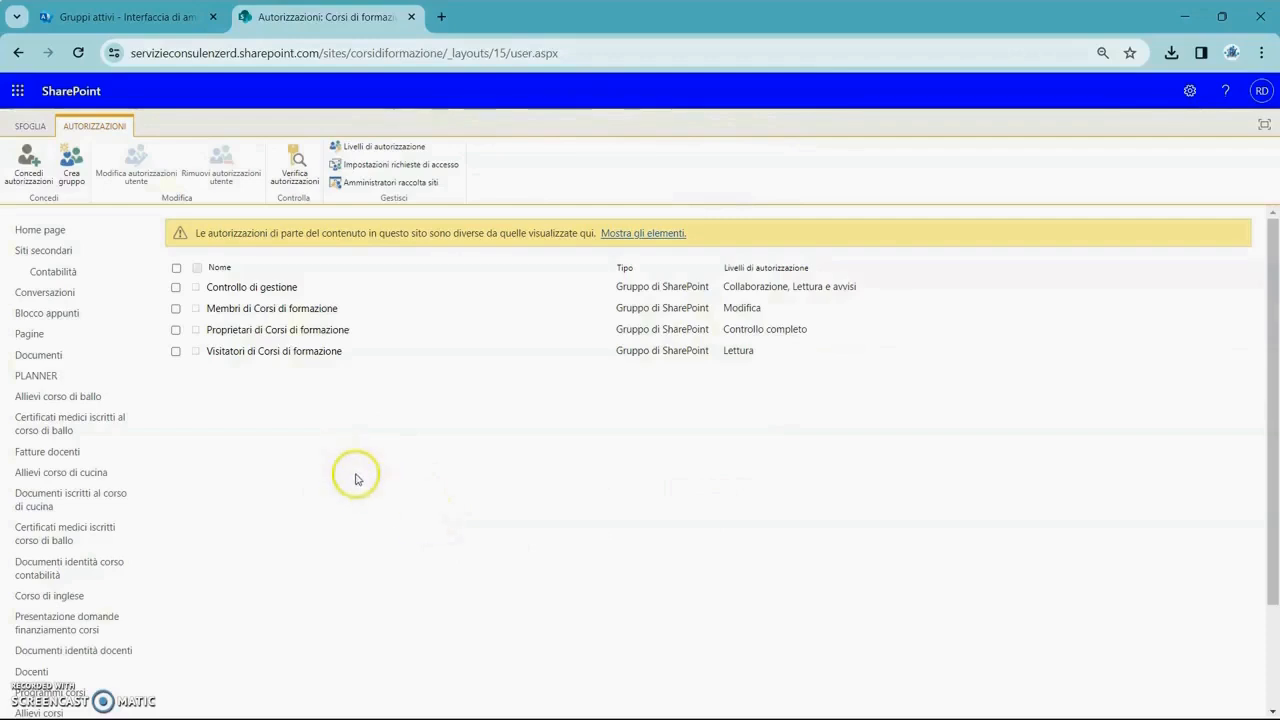
Step: Start a new SharePoint group named Contabilità with the description "Appartenenti al settore contabilità"
left_click(70, 163)
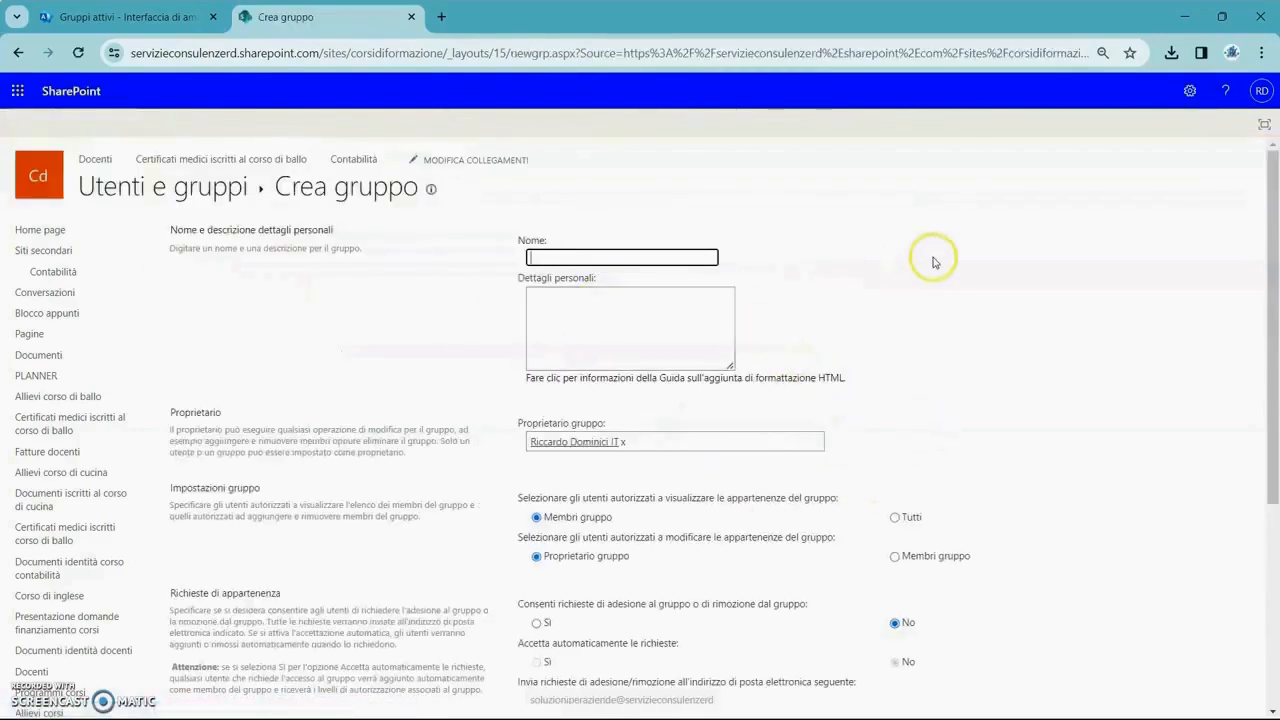
type("Co")
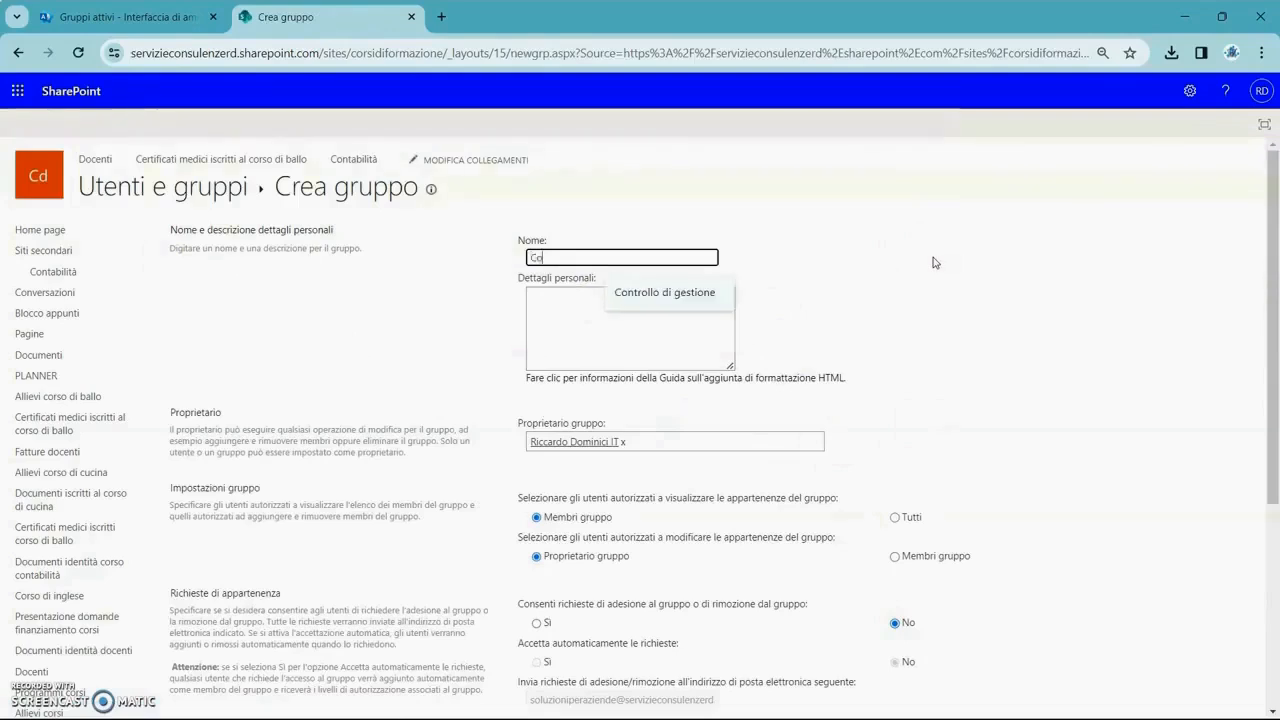
type("ntabilità")
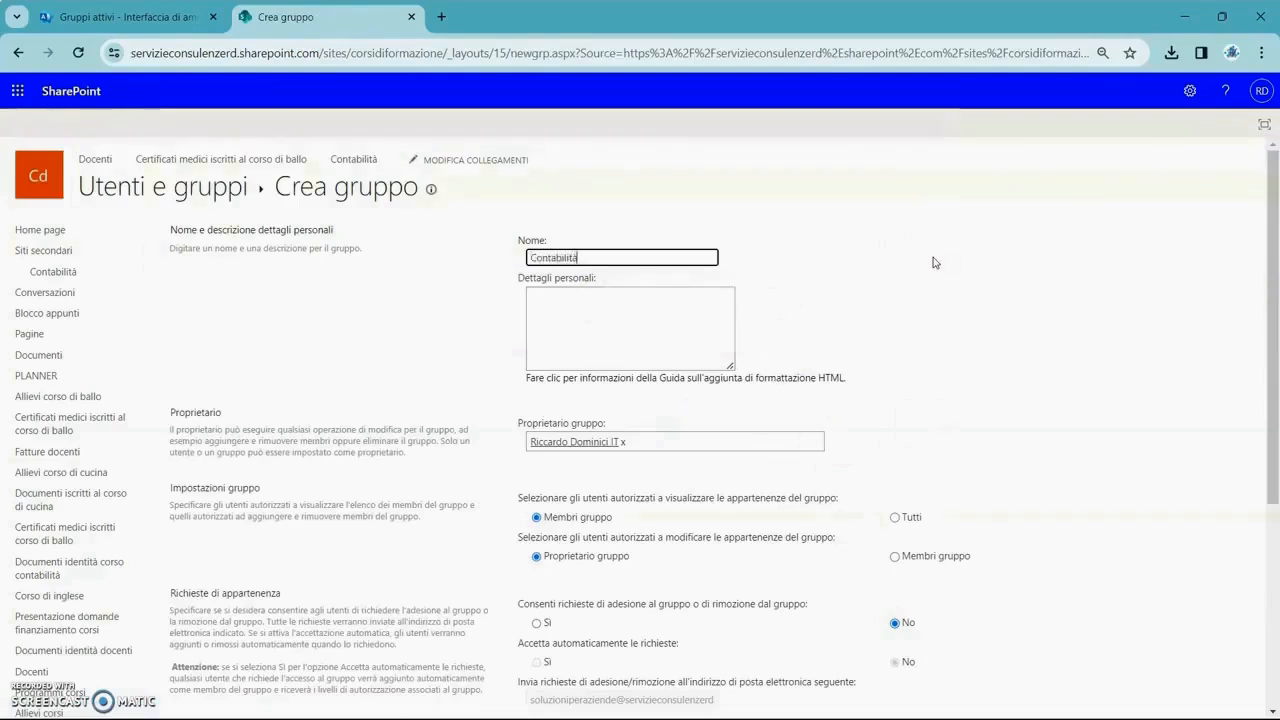
left_click(635, 316)
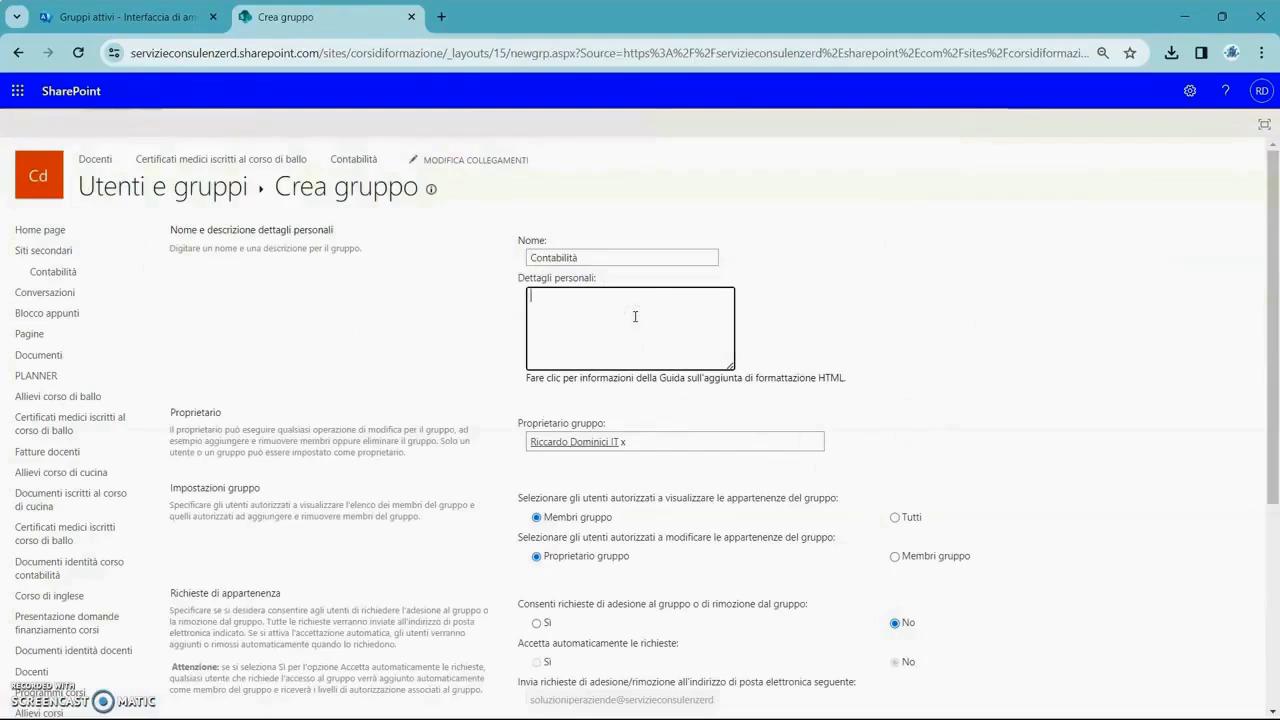
type("Apparte")
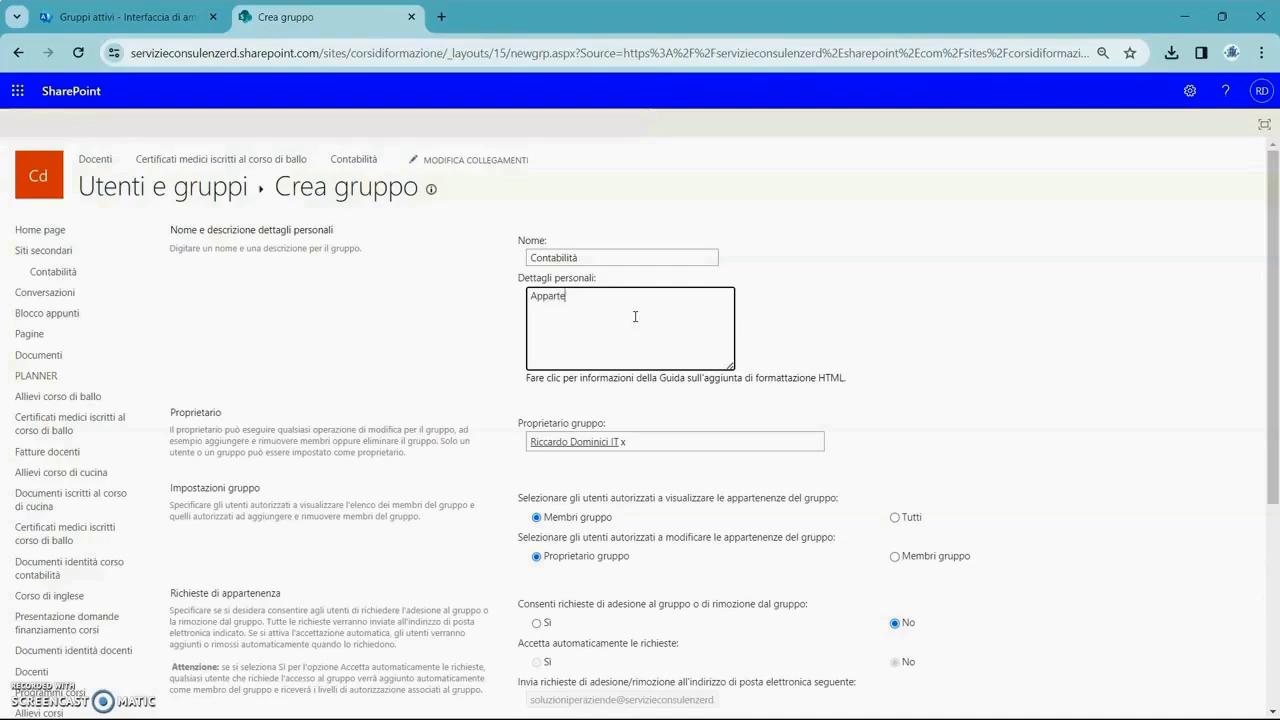
type("enenti al settore contabilità")
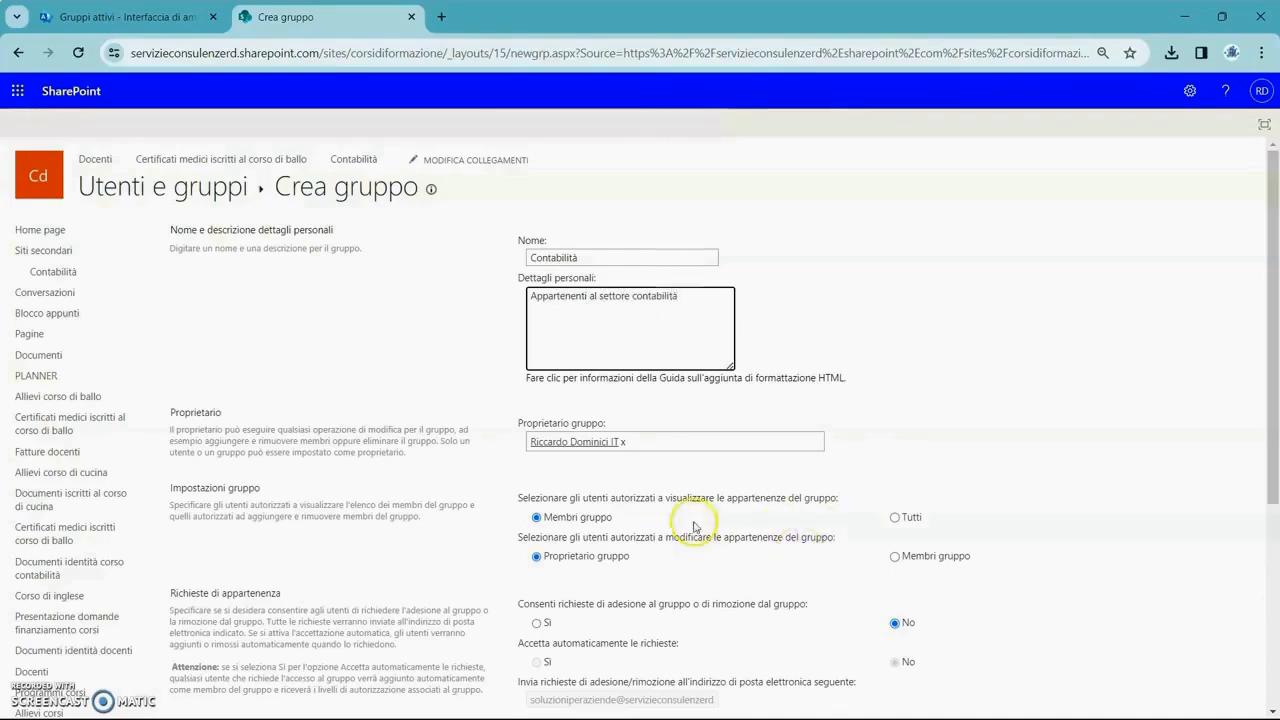
Step: Examine the owner, membership request and site permission level options on the group creation form
scroll(837, 434, "down", 2)
scroll(786, 409, "up", 1)
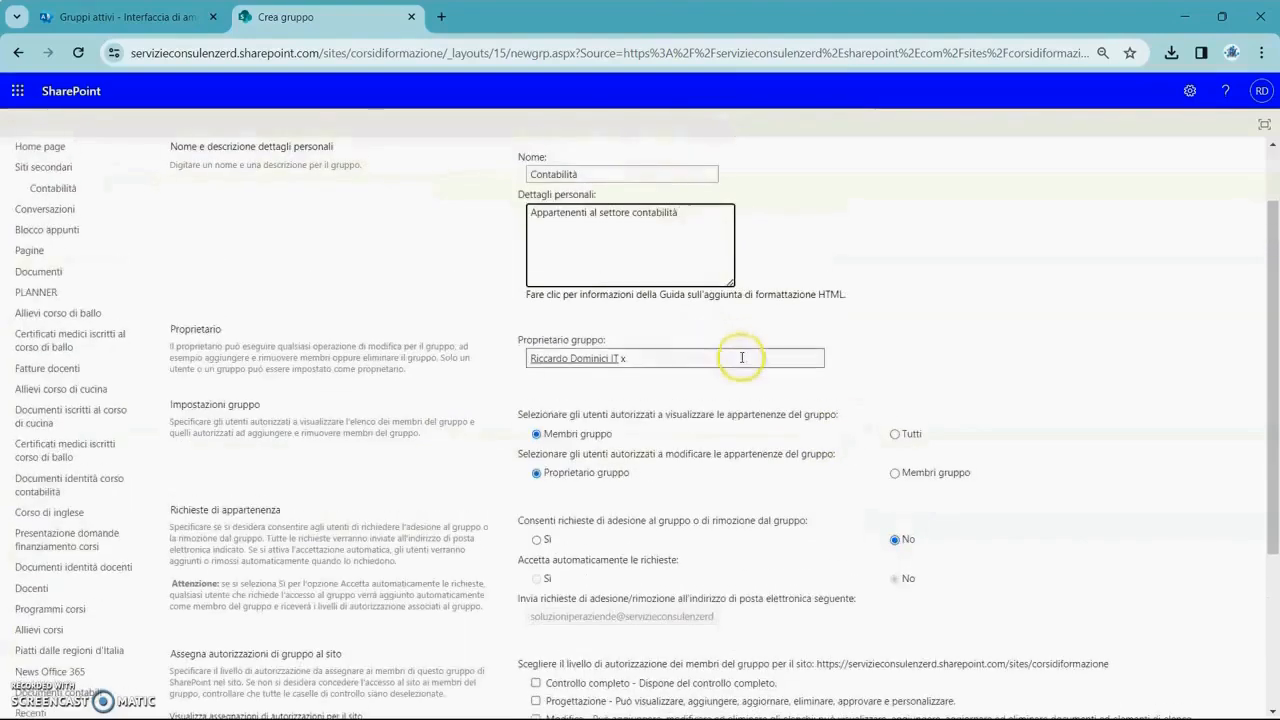
scroll(742, 358, "up", 1)
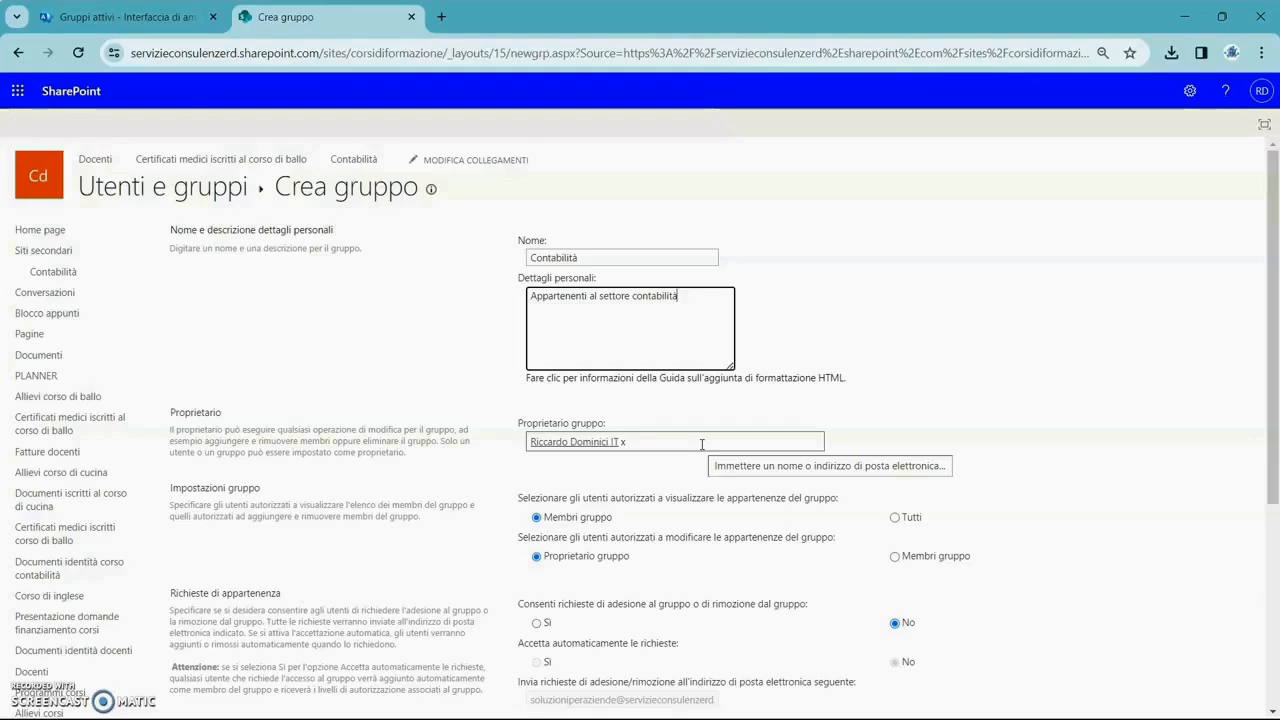
scroll(908, 486, "down", 5)
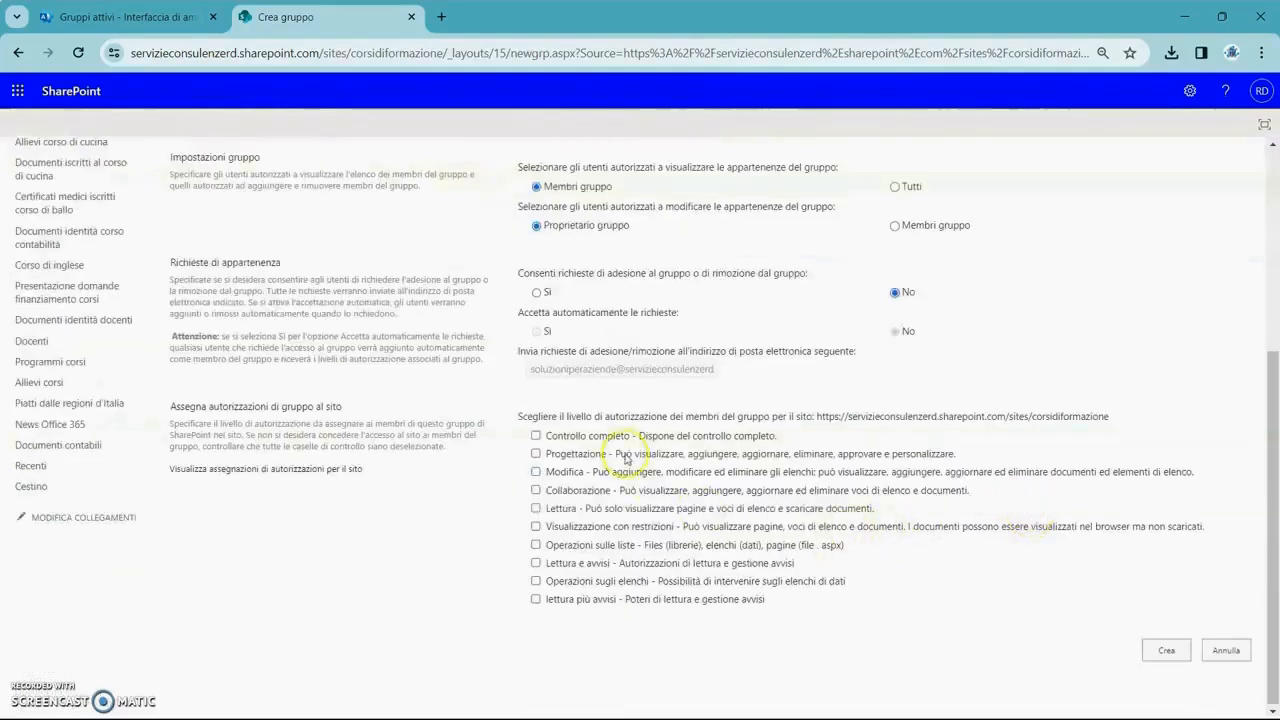
scroll(1078, 343, "up", 1)
scroll(1078, 343, "up", 5)
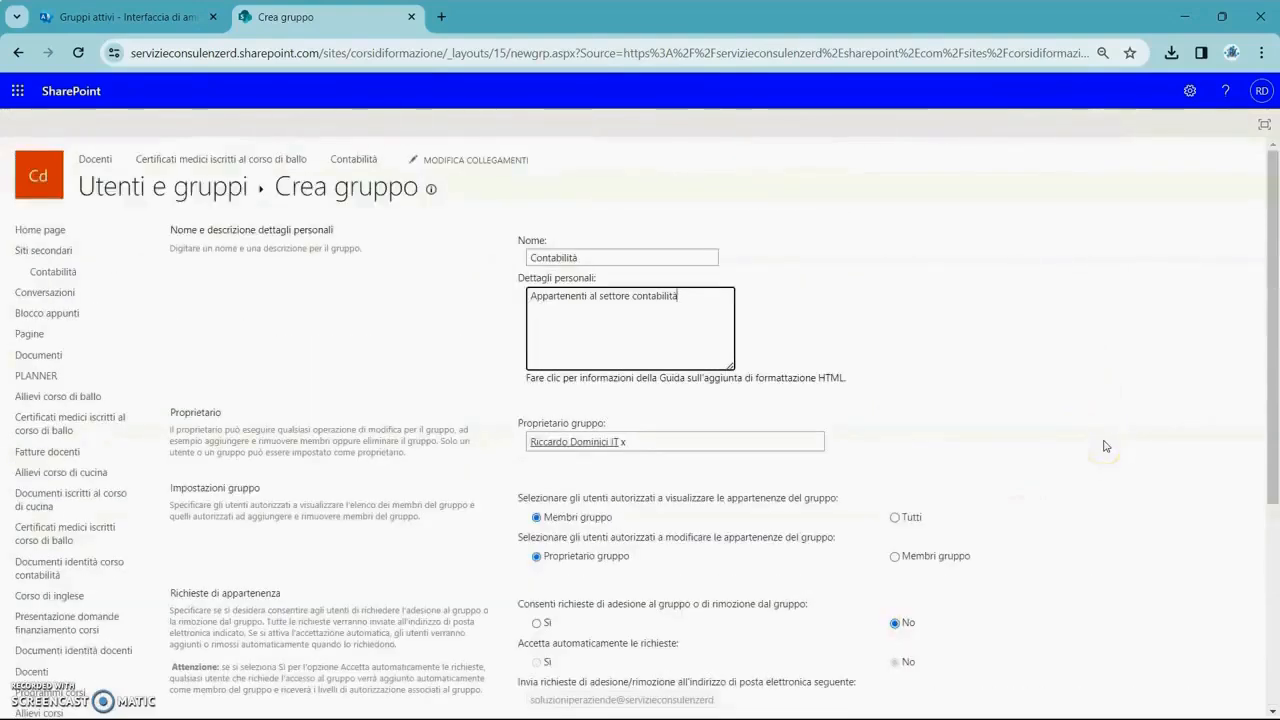
left_click(1107, 453)
scroll(1105, 451, "down", 1)
scroll(1103, 450, "up", 1)
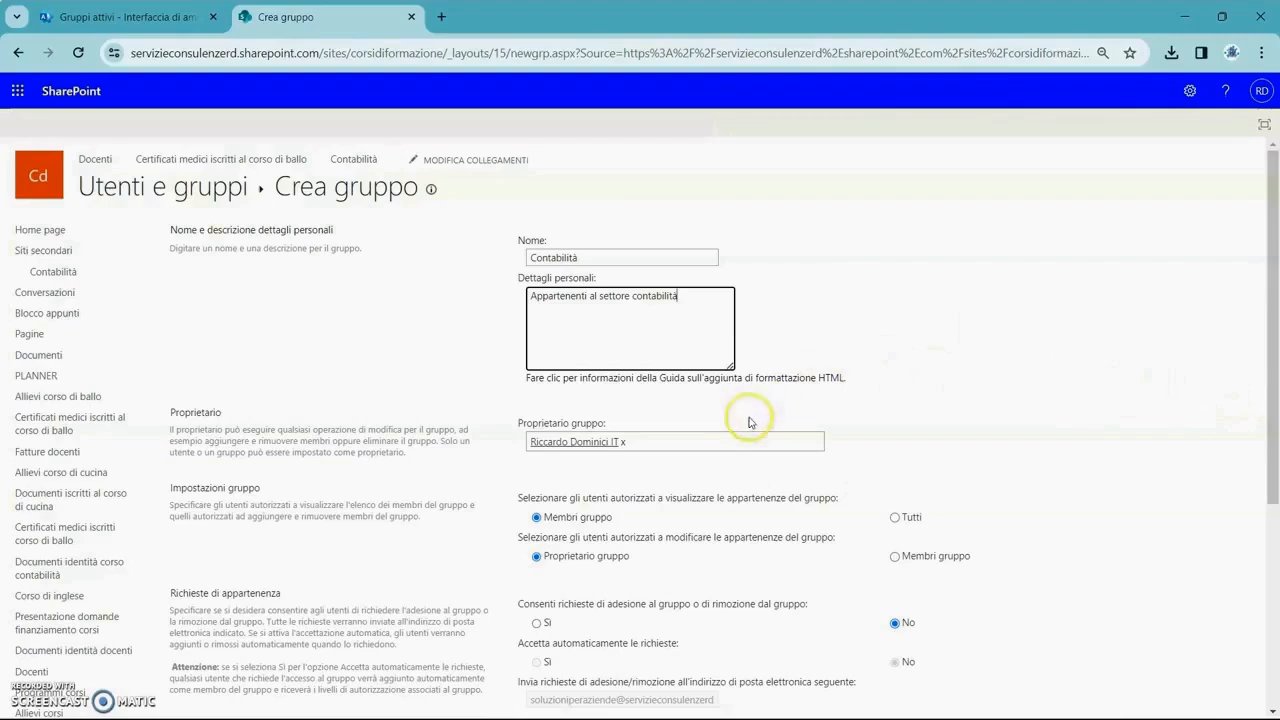
Step: Try to add a second user as group owner, and remove that extra entry
left_click(720, 443)
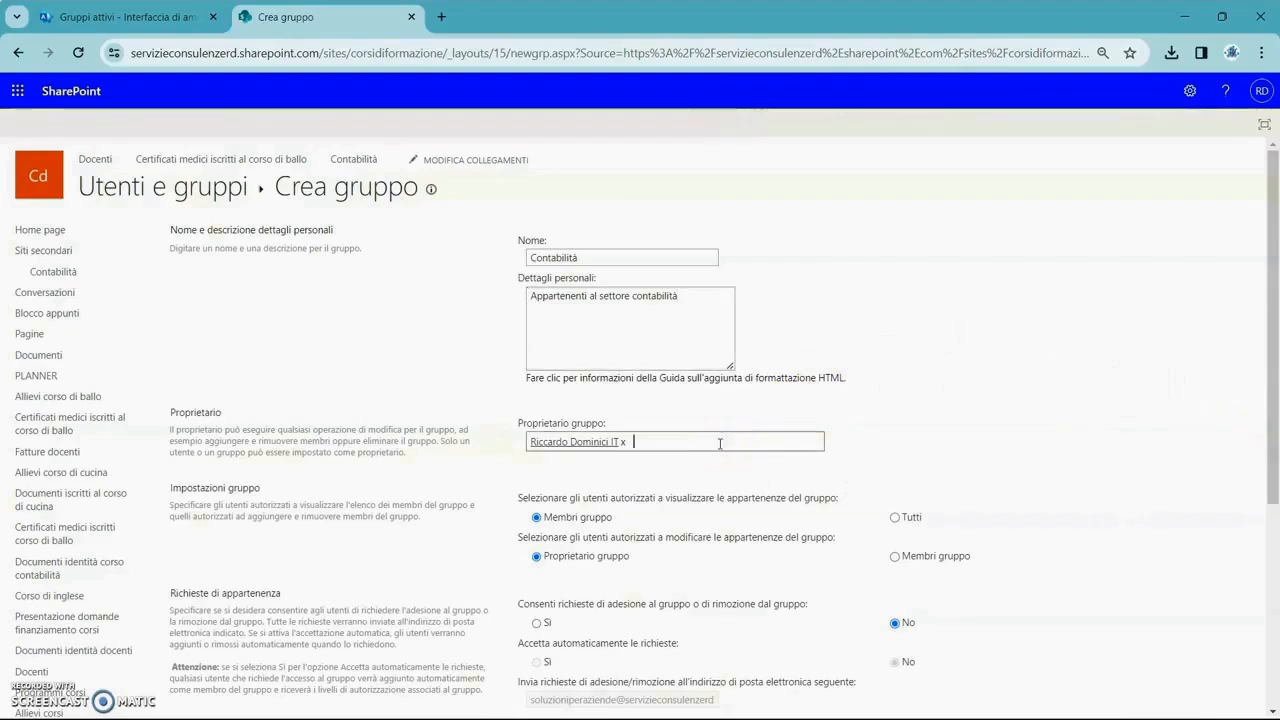
type("wil")
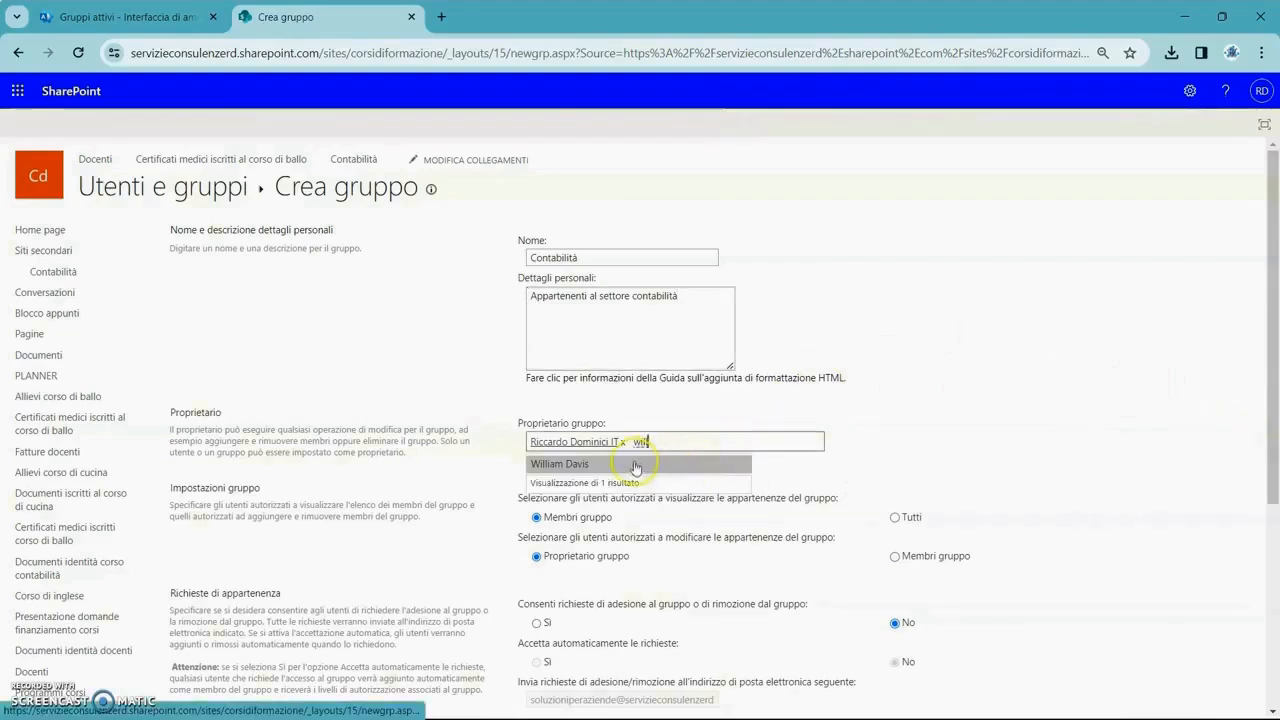
left_click(635, 465)
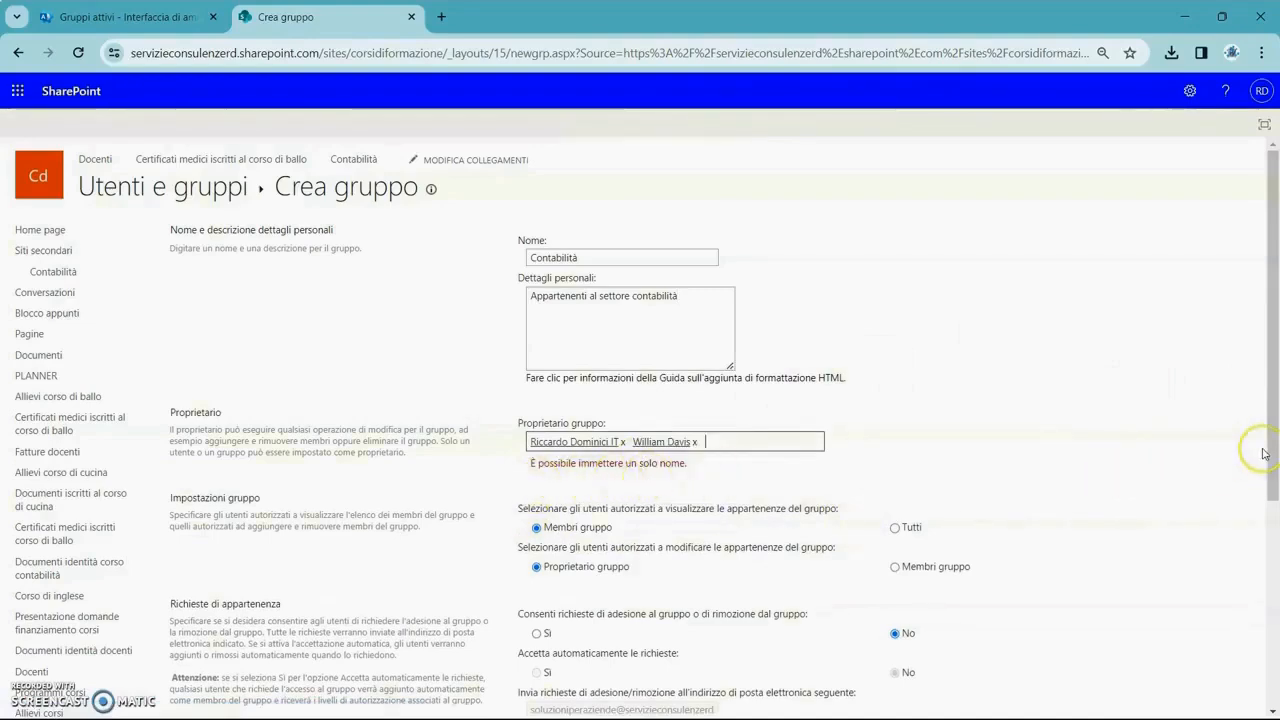
key("BackSpace")
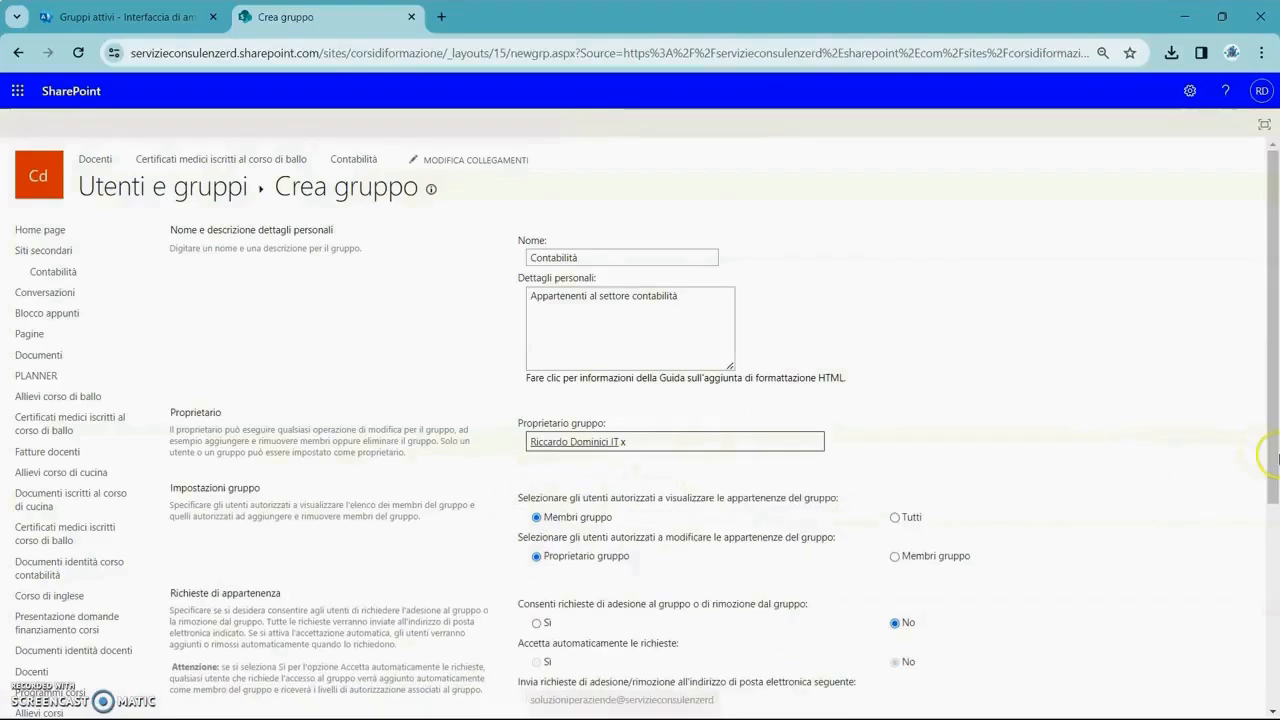
Step: Try Tutti for viewing membership and Membri gruppo for editing it, restoring Membri gruppo and Proprietario gruppo respectively
scroll(1207, 487, "down", 1)
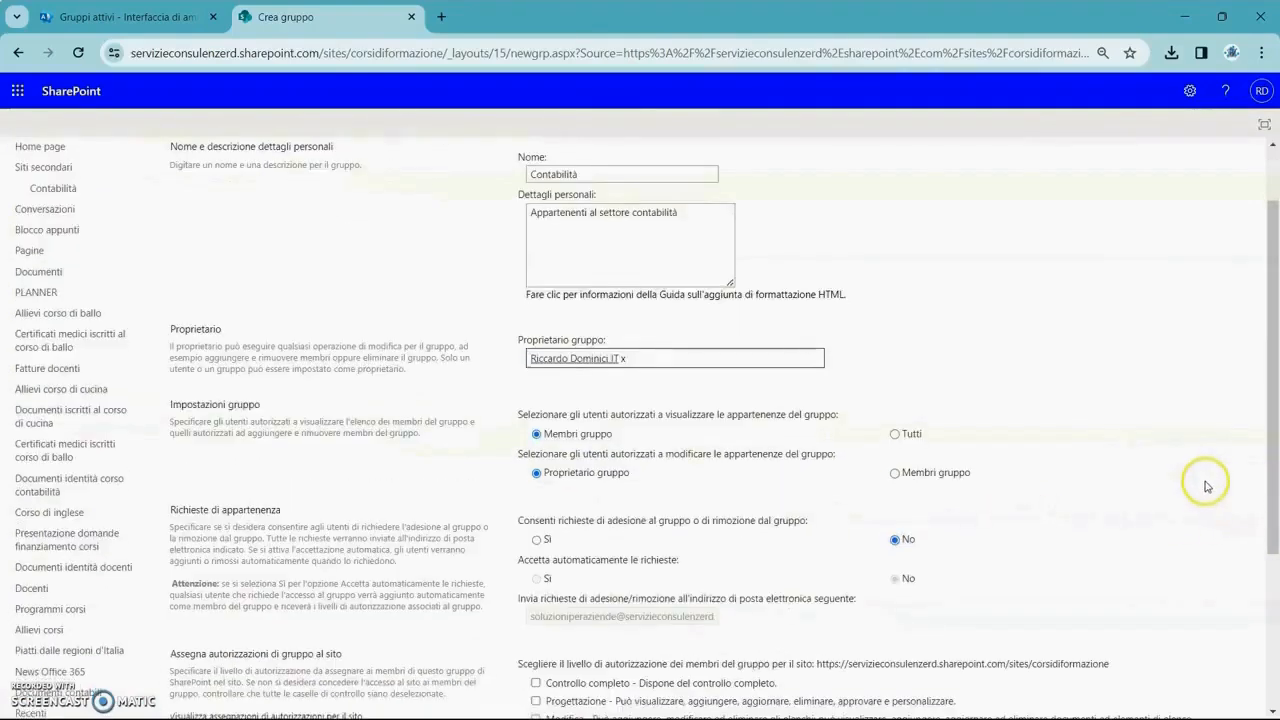
scroll(1205, 485, "down", 1)
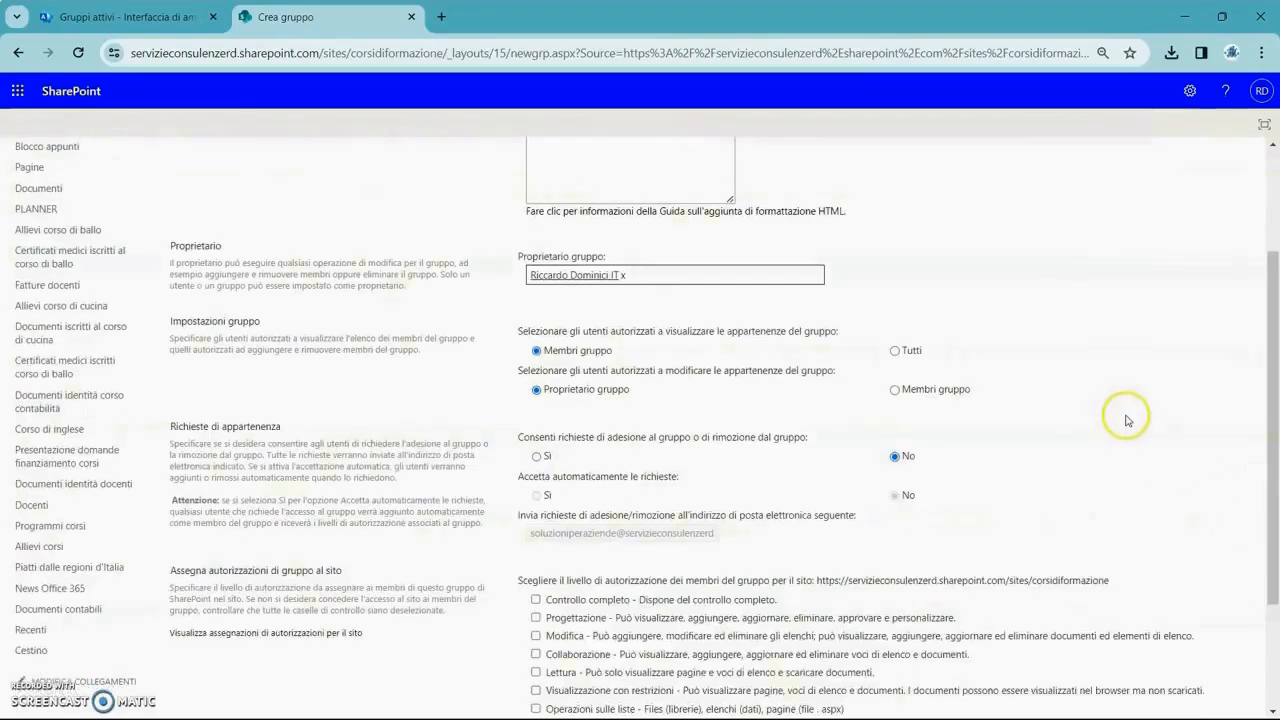
scroll(1127, 420, "down", 1)
scroll(1128, 420, "up", 1)
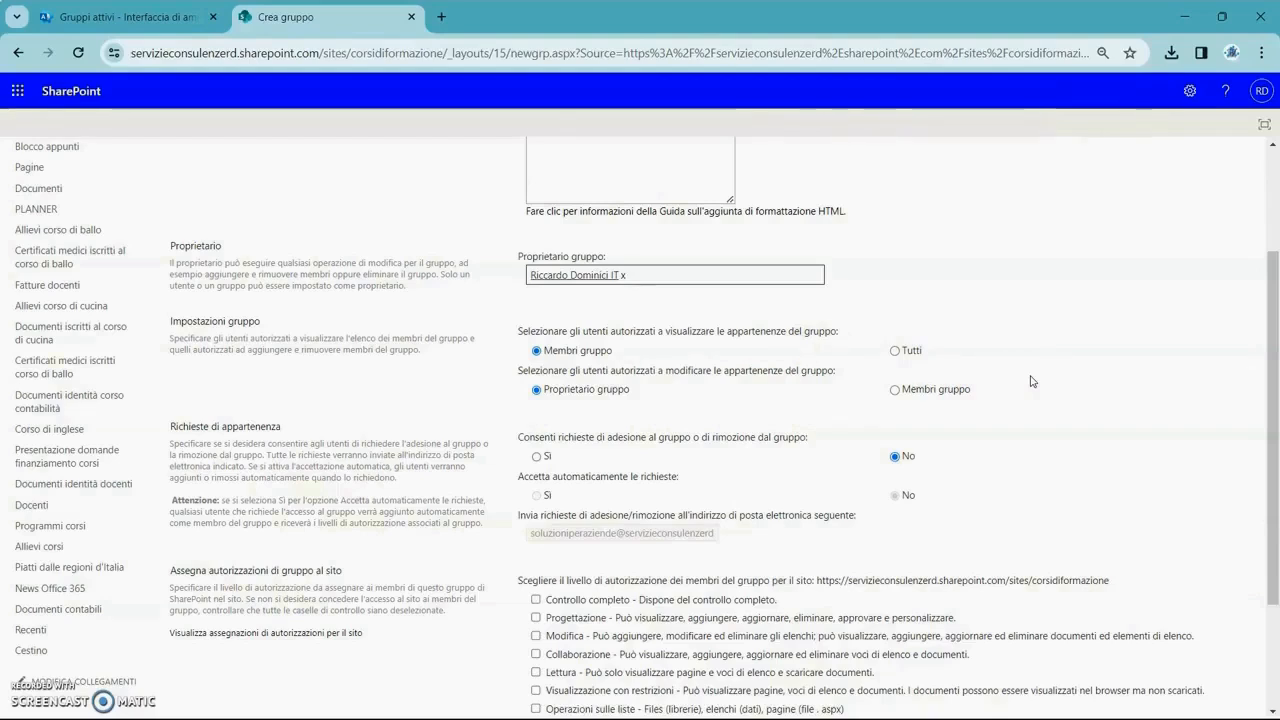
left_click(896, 351)
left_click(537, 350)
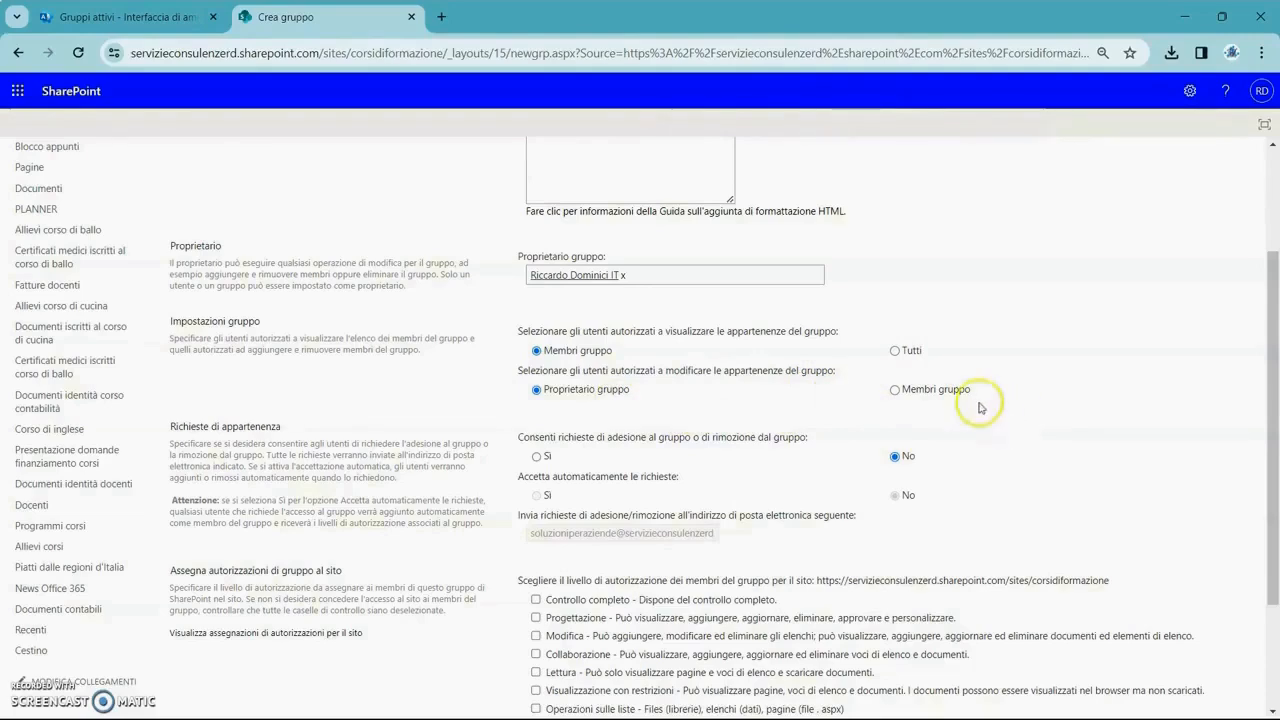
left_click(894, 389)
left_click(538, 390)
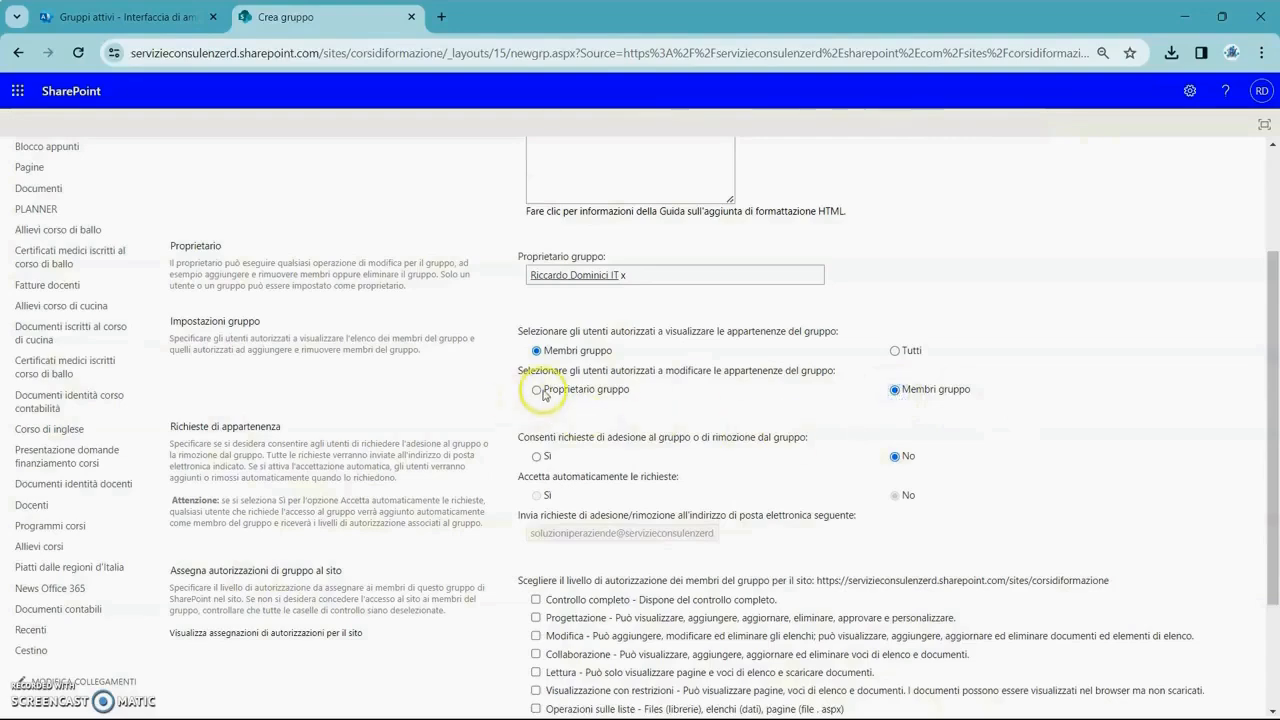
Step: Assign the Modifica permission level on the site to the group's members and create the group
scroll(600, 415, "down", 1)
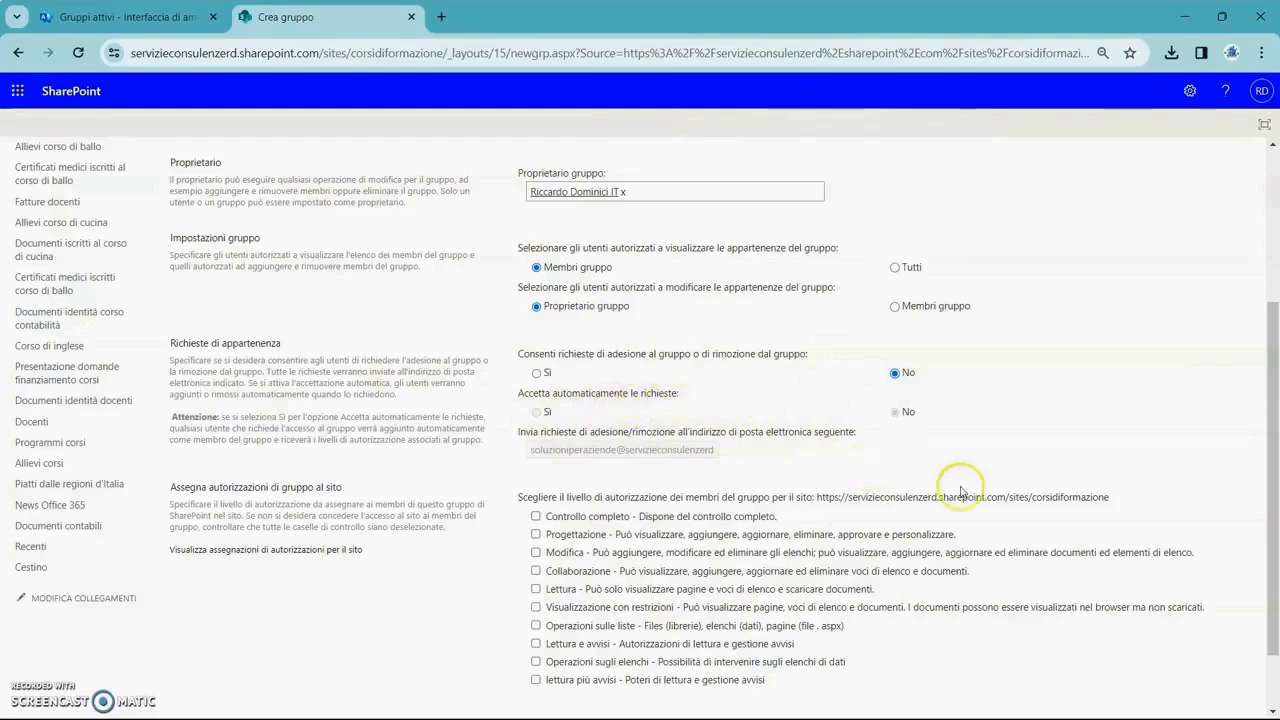
scroll(924, 572, "down", 2)
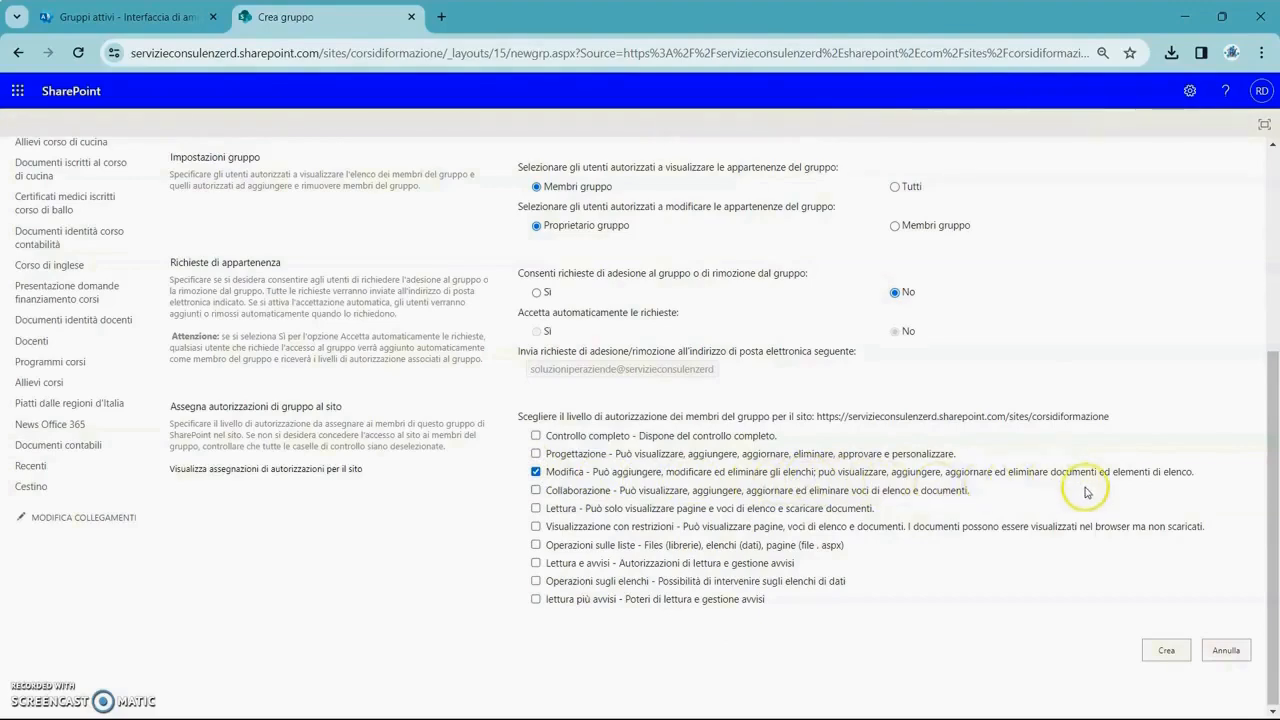
left_click(975, 603)
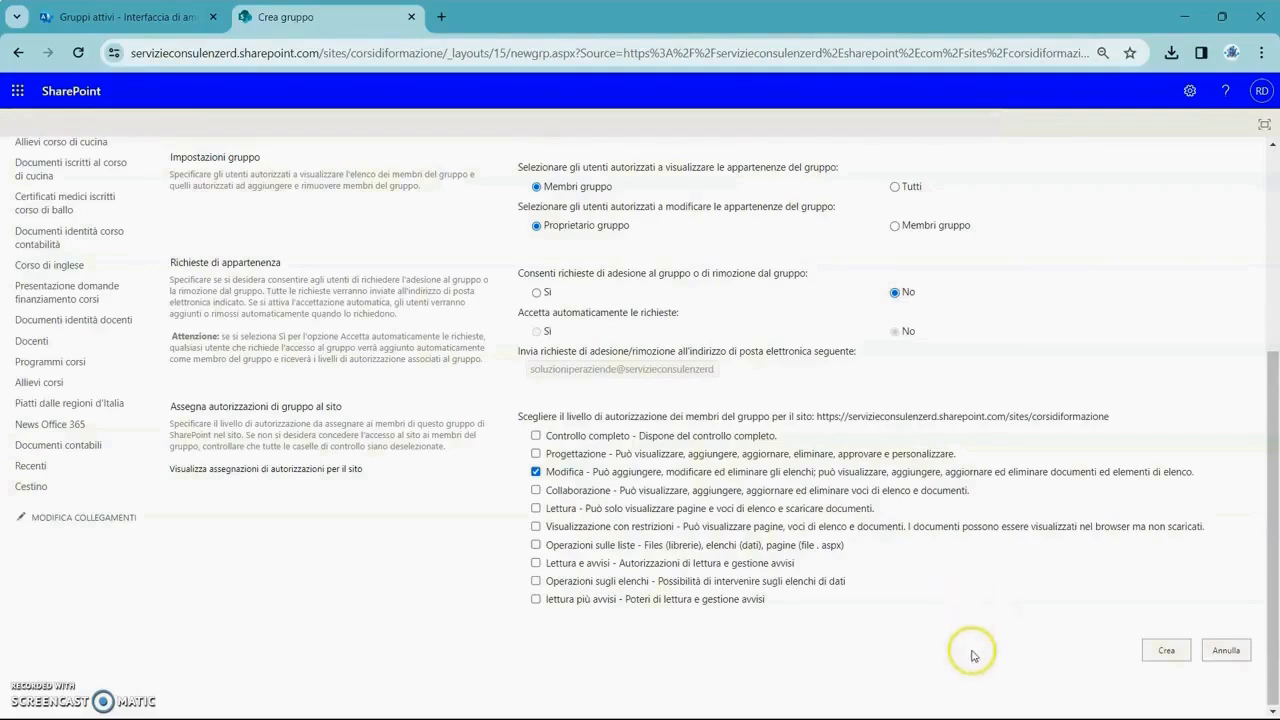
left_click(1166, 650)
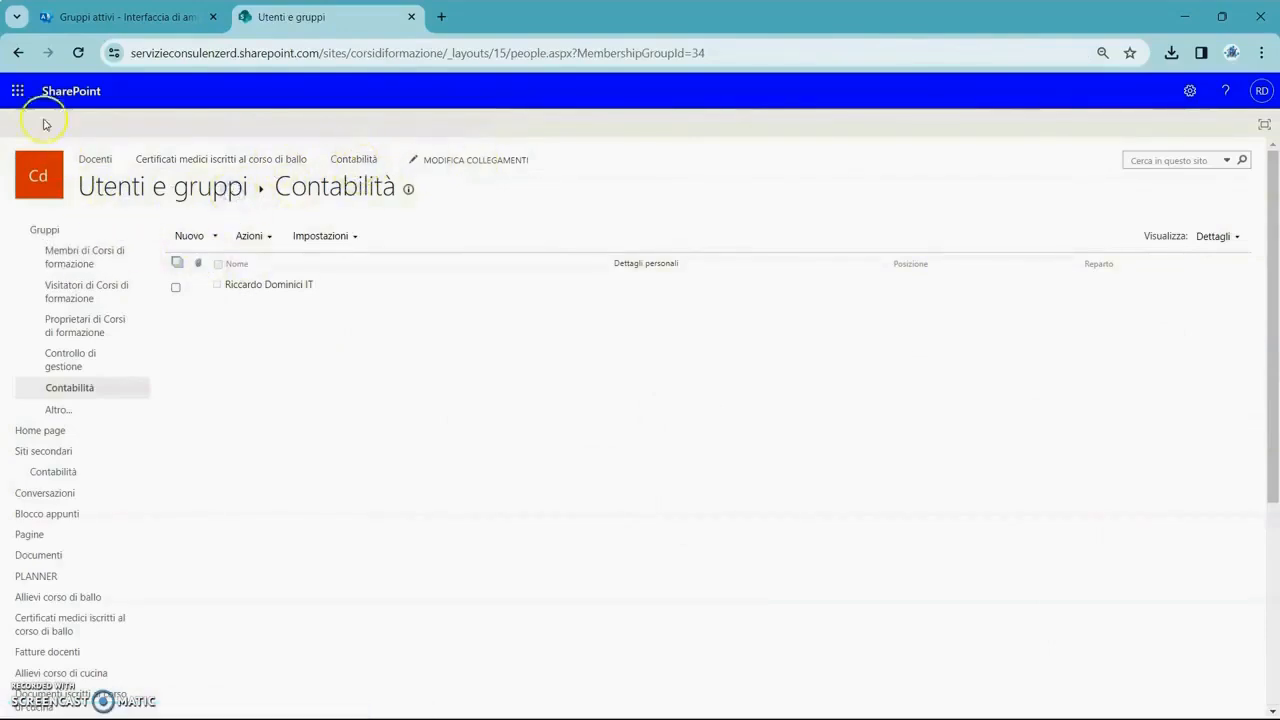
Step: Return to the site's permissions page and refresh the list of groups
left_click(22, 52)
left_click(22, 52)
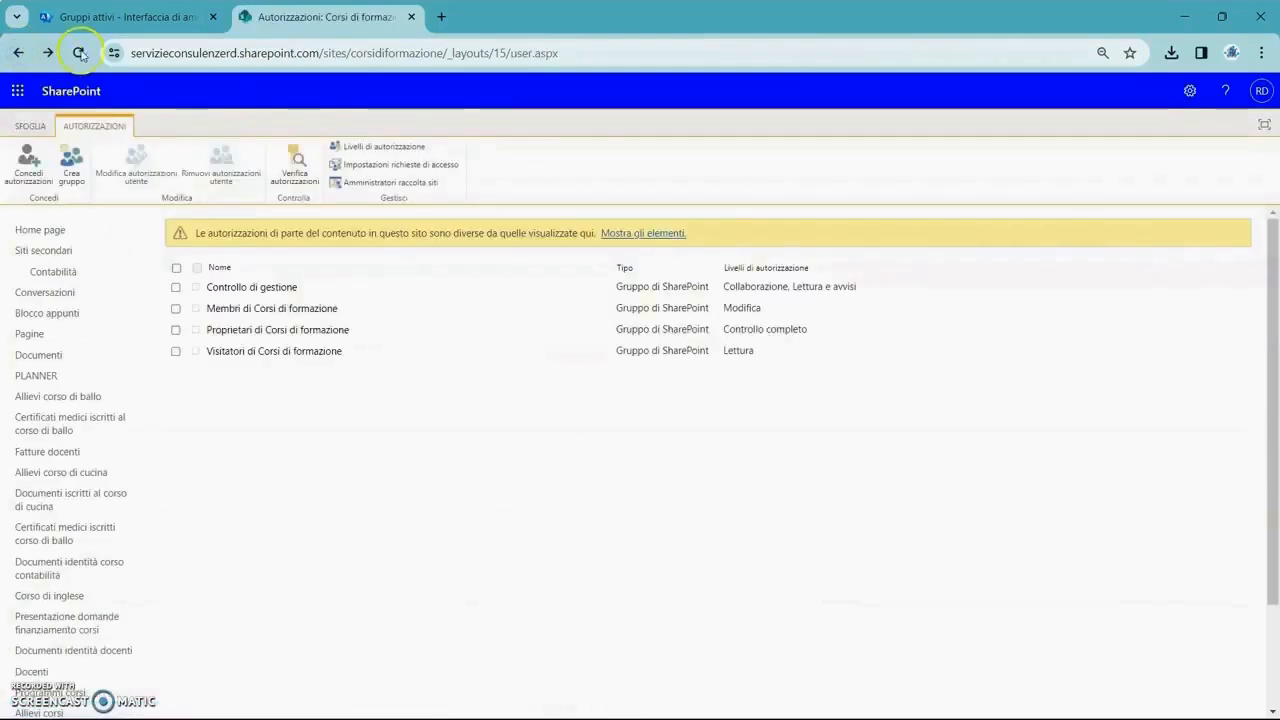
left_click(80, 52)
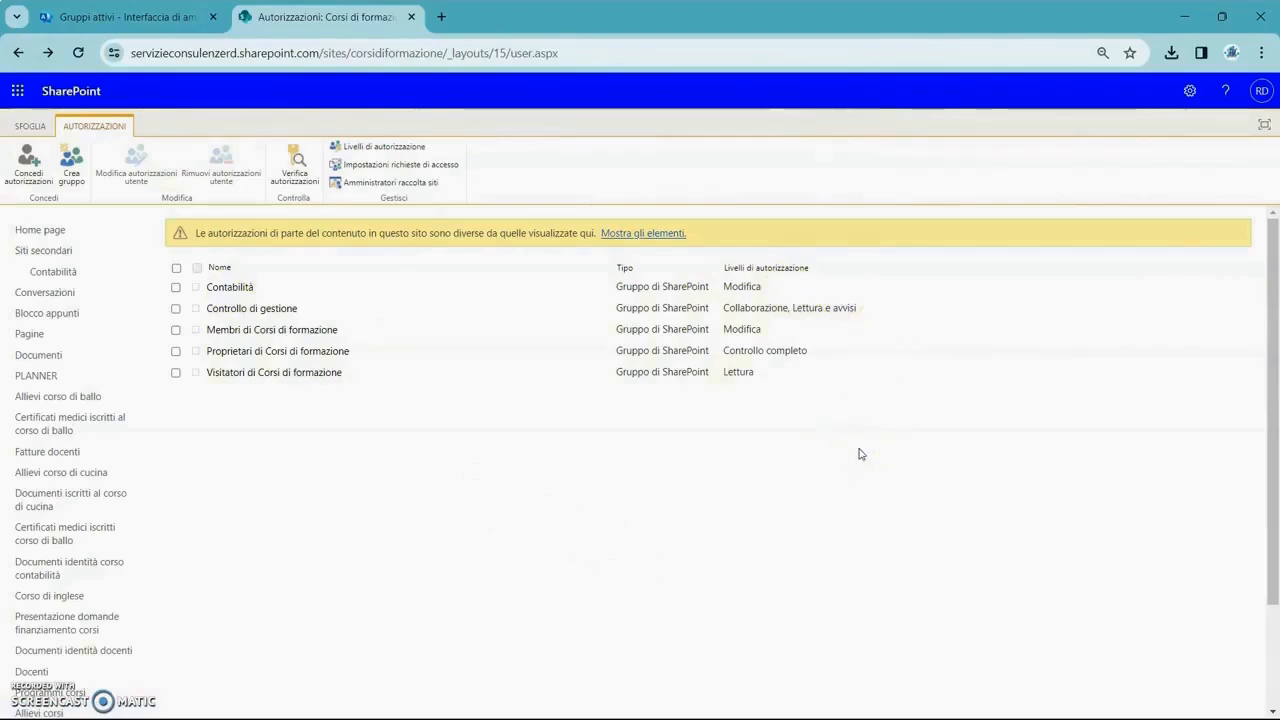
Step: Examine the permissions included in the site's Modifica permission level, and return to the site's permissions page
left_click(384, 147)
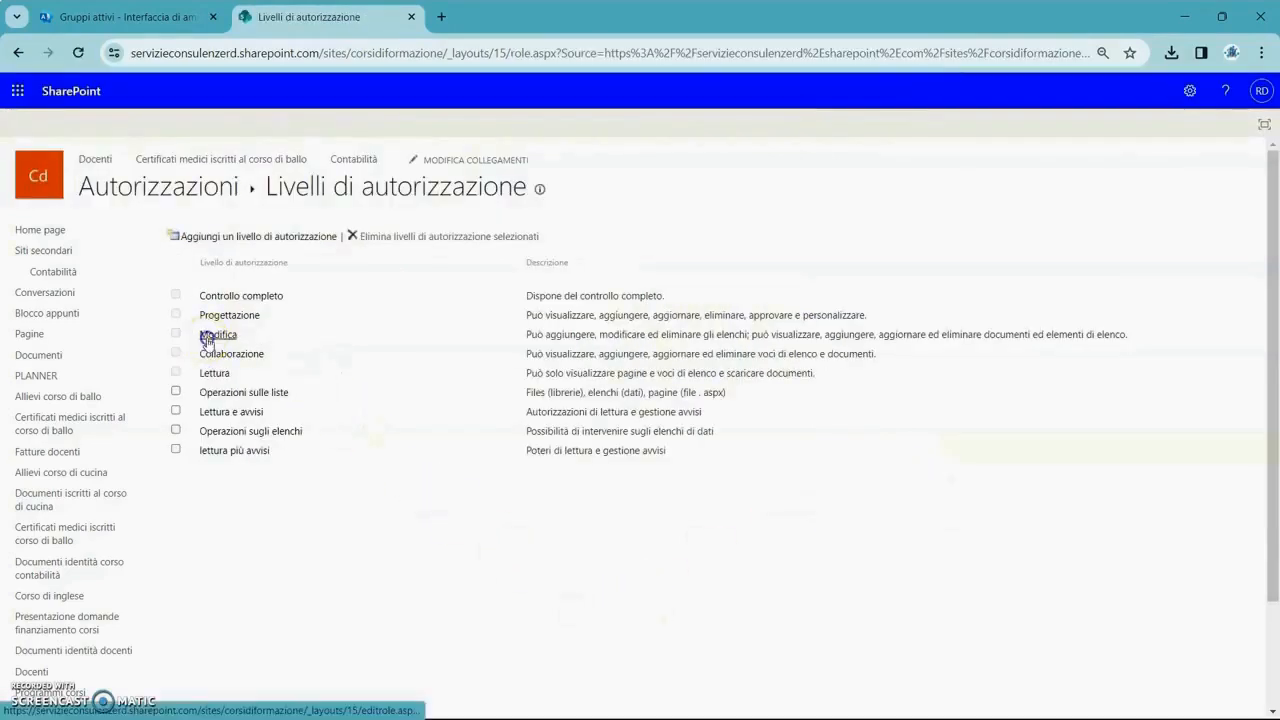
left_click(207, 338)
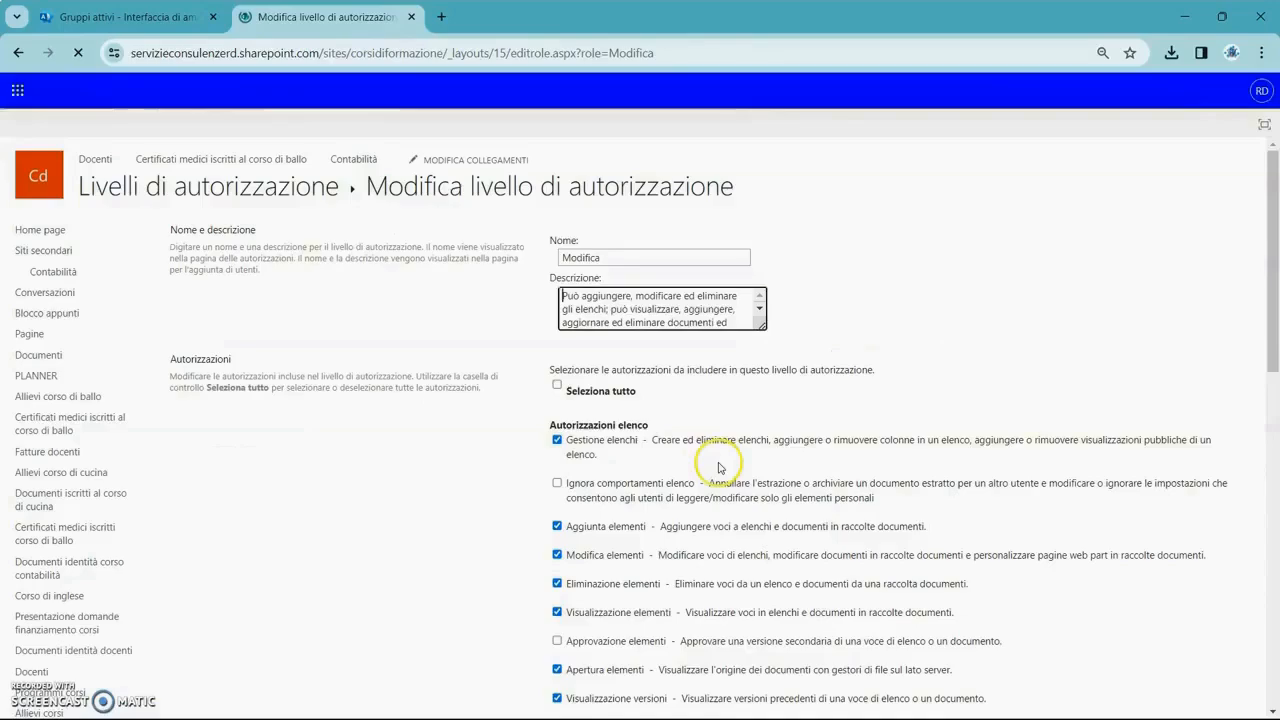
scroll(718, 467, "down", 15)
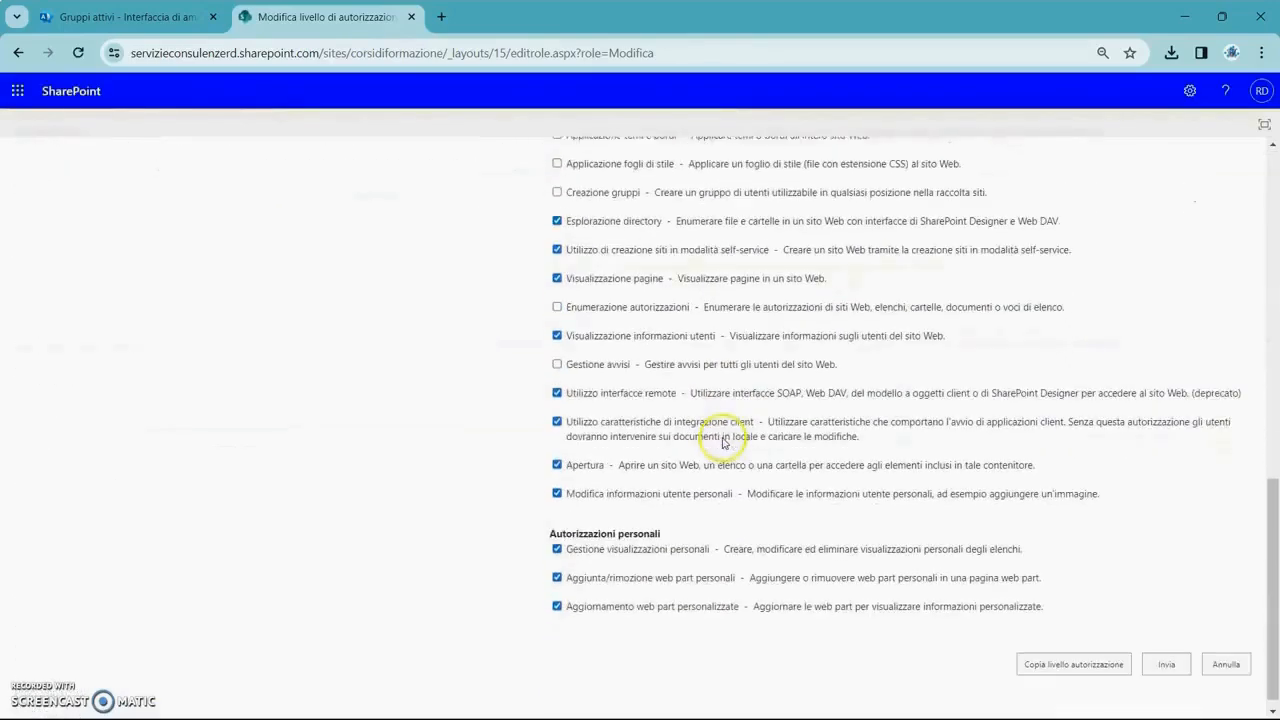
scroll(724, 443, "down", 1)
scroll(724, 443, "up", 15)
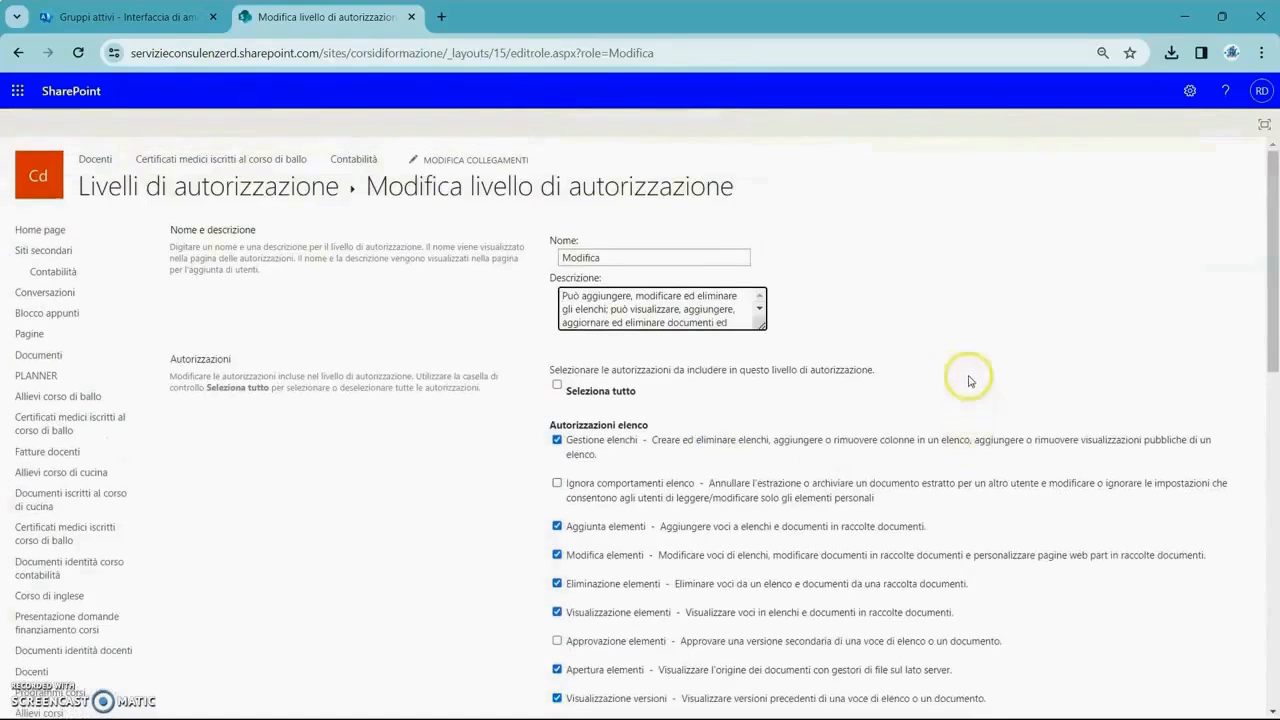
left_click(19, 53)
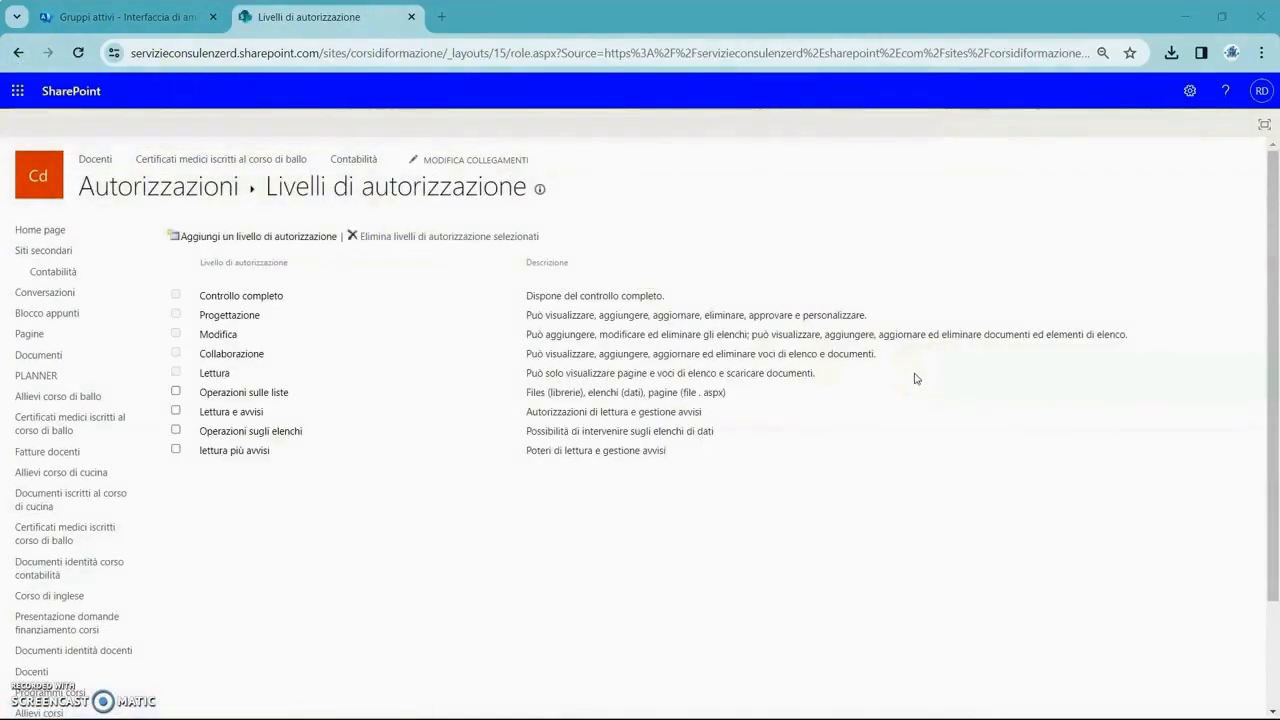
left_click(19, 53)
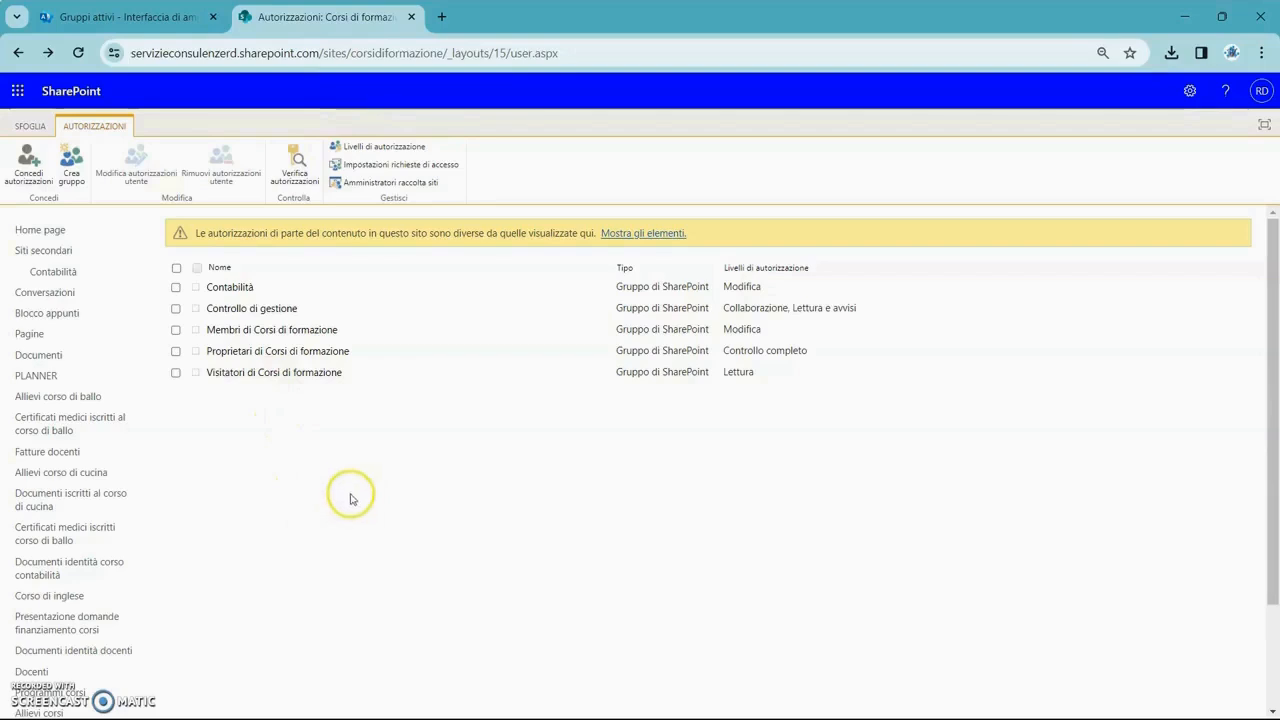
Step: Open the Contabilità group, start adding new members, and enter two individual users as invitees
left_click(240, 287)
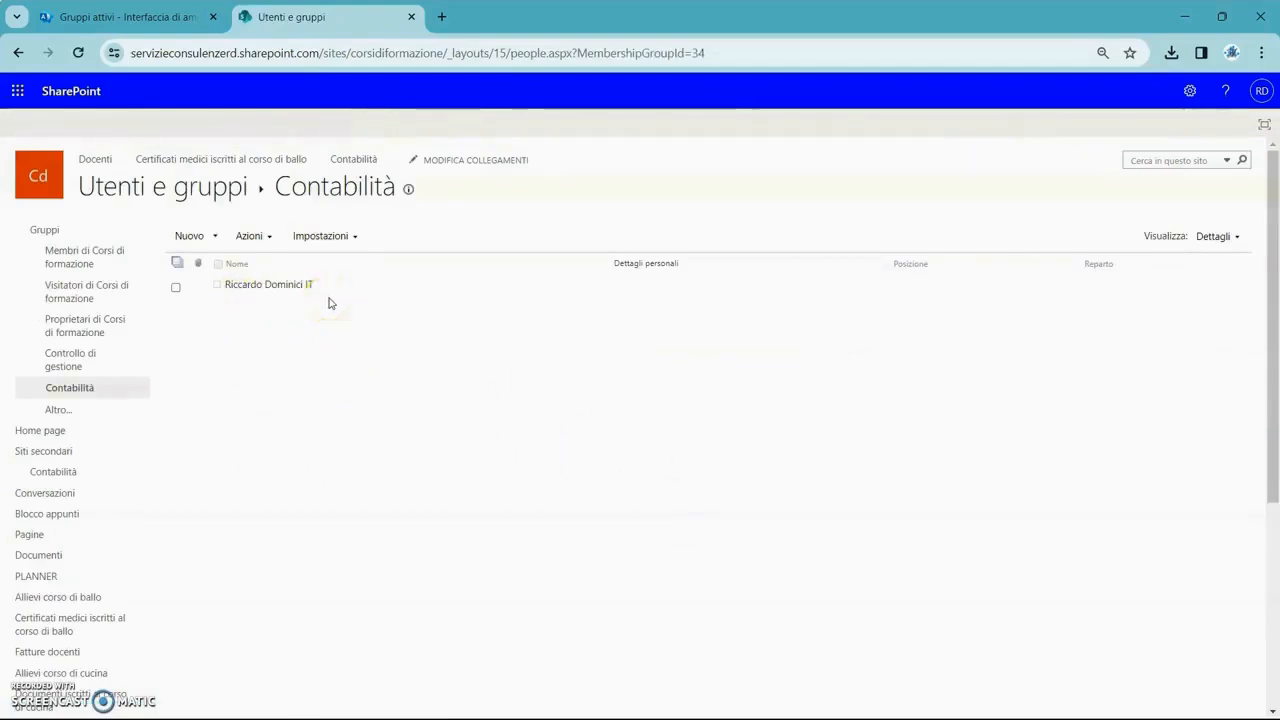
left_click(281, 345)
left_click(210, 238)
left_click(222, 258)
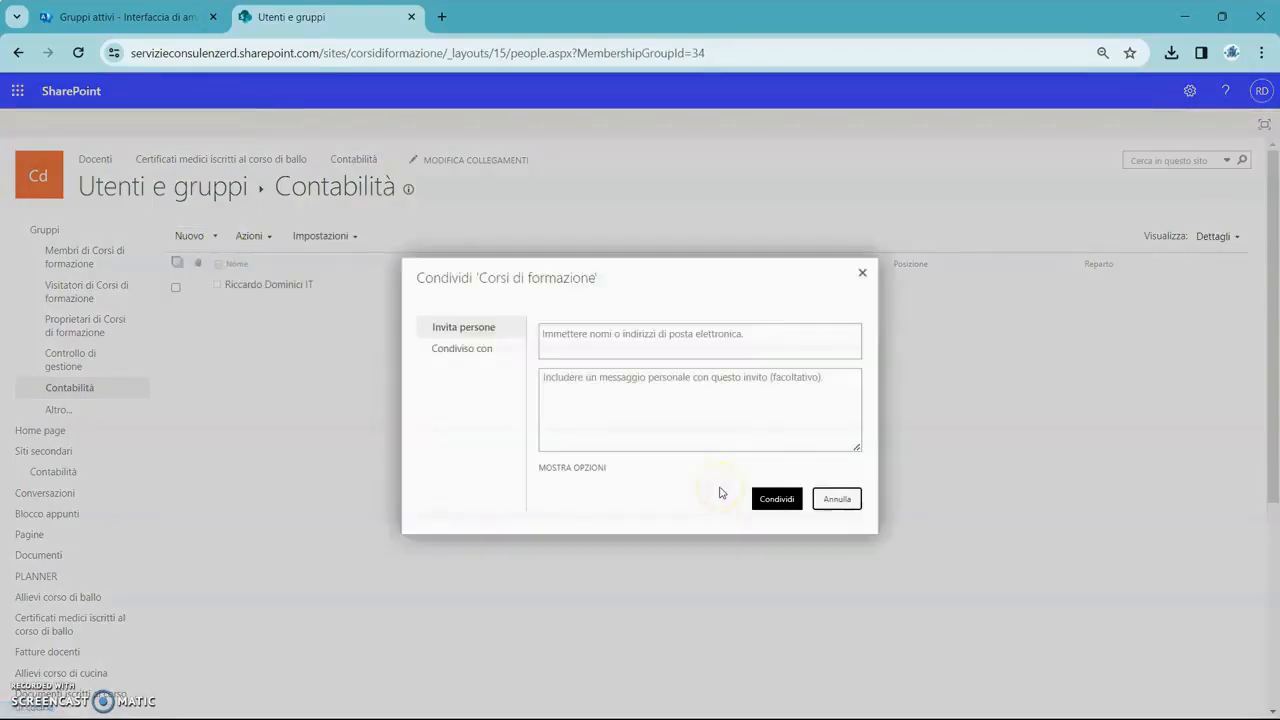
left_click(686, 328)
type("c")
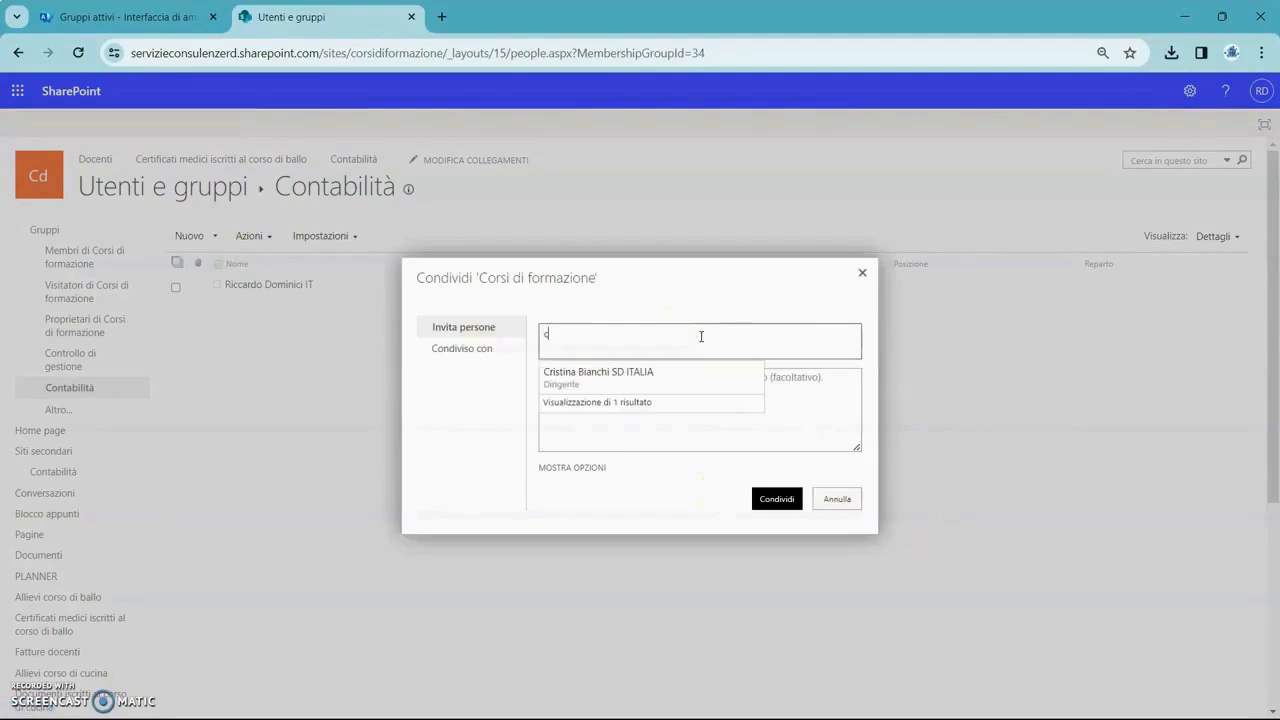
type("risti")
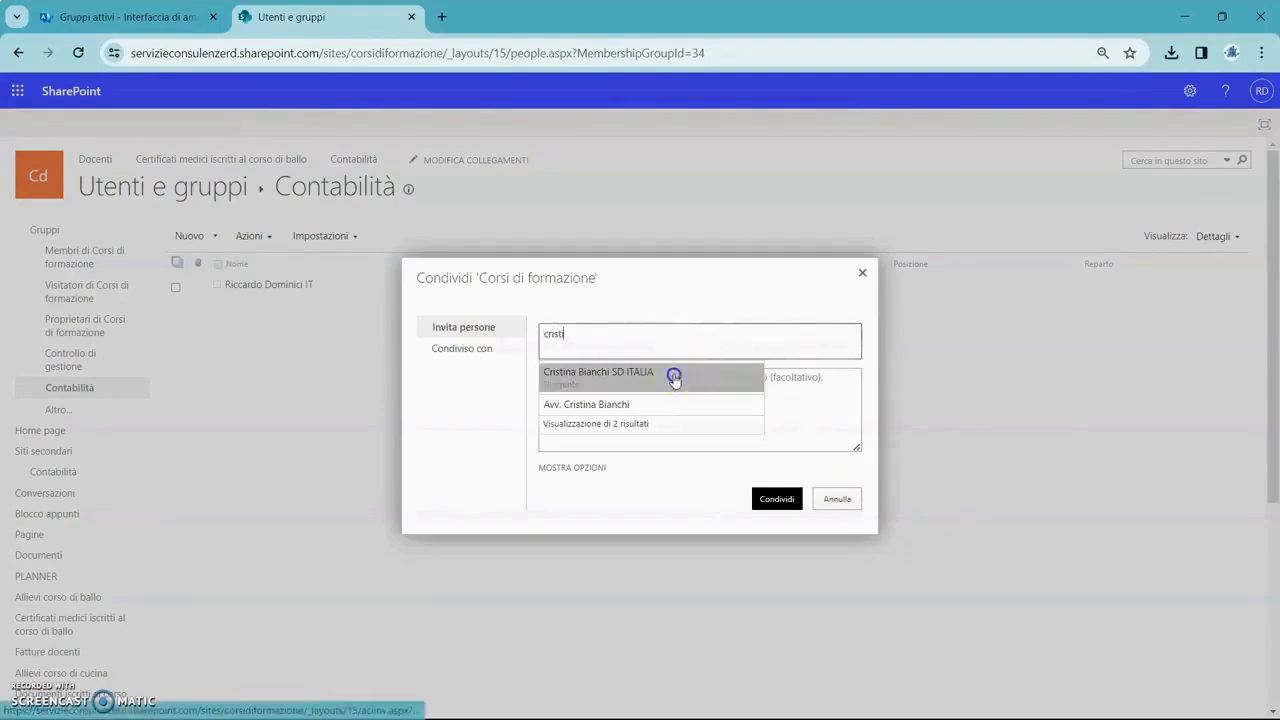
left_click(674, 374)
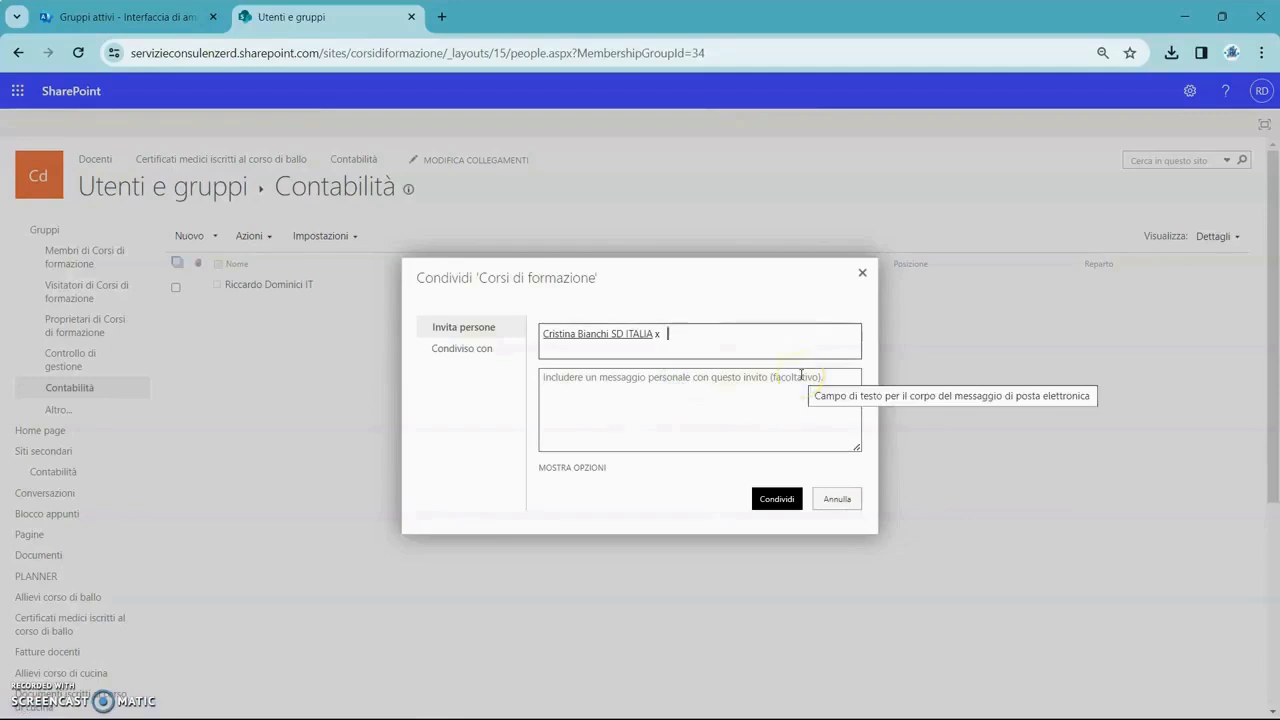
type("rossi")
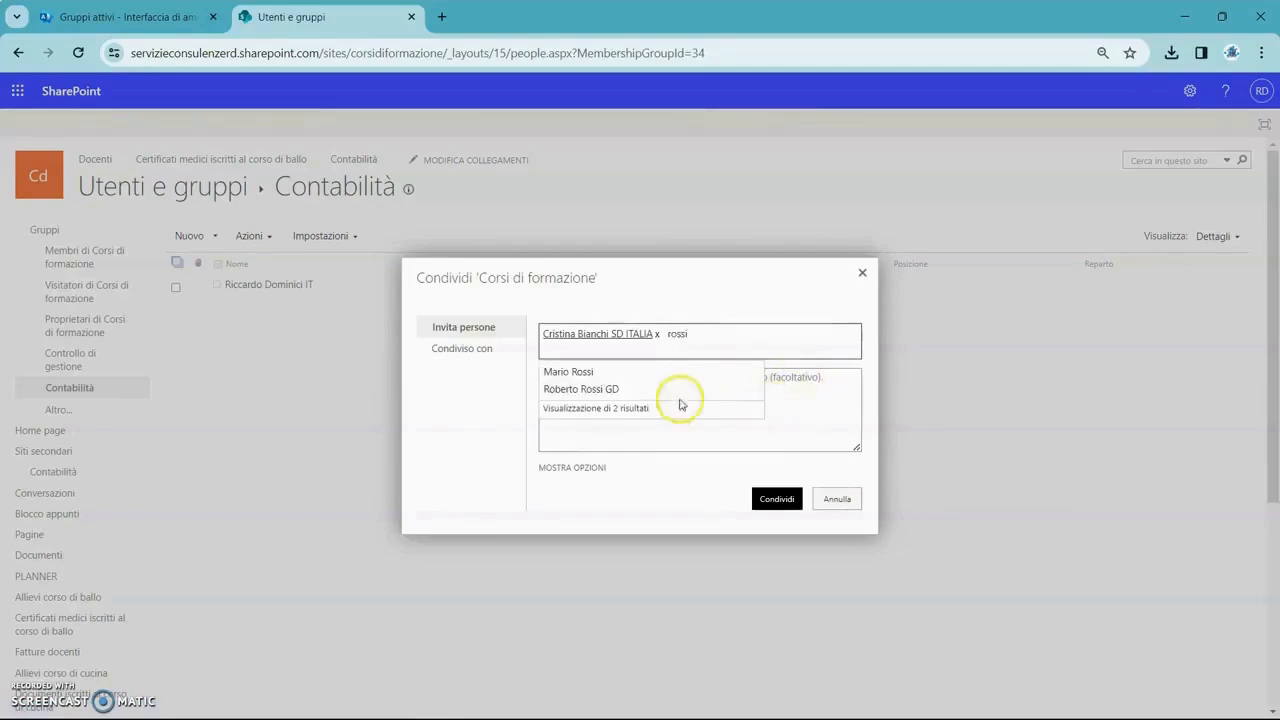
left_click(622, 395)
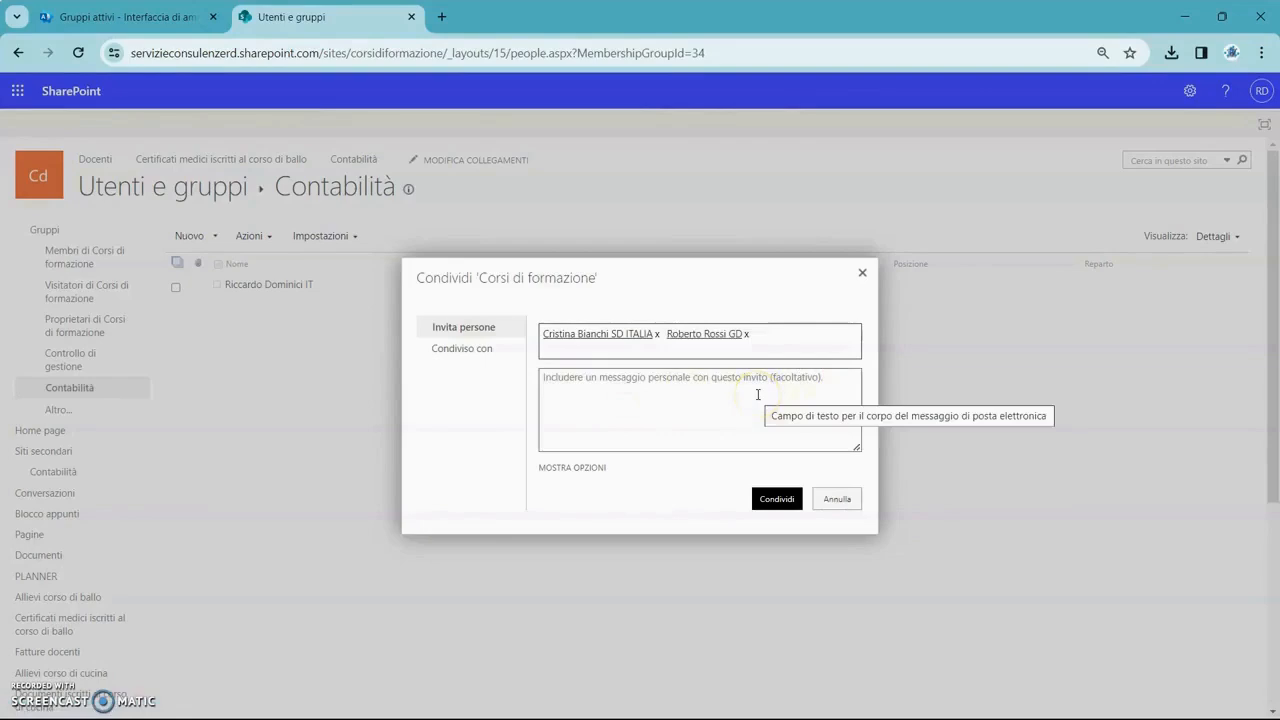
Step: Add the groups Membri di Cardiology Congress Dubai September 2025 and Membri di Corsi di formazione to the invitees
type("ca")
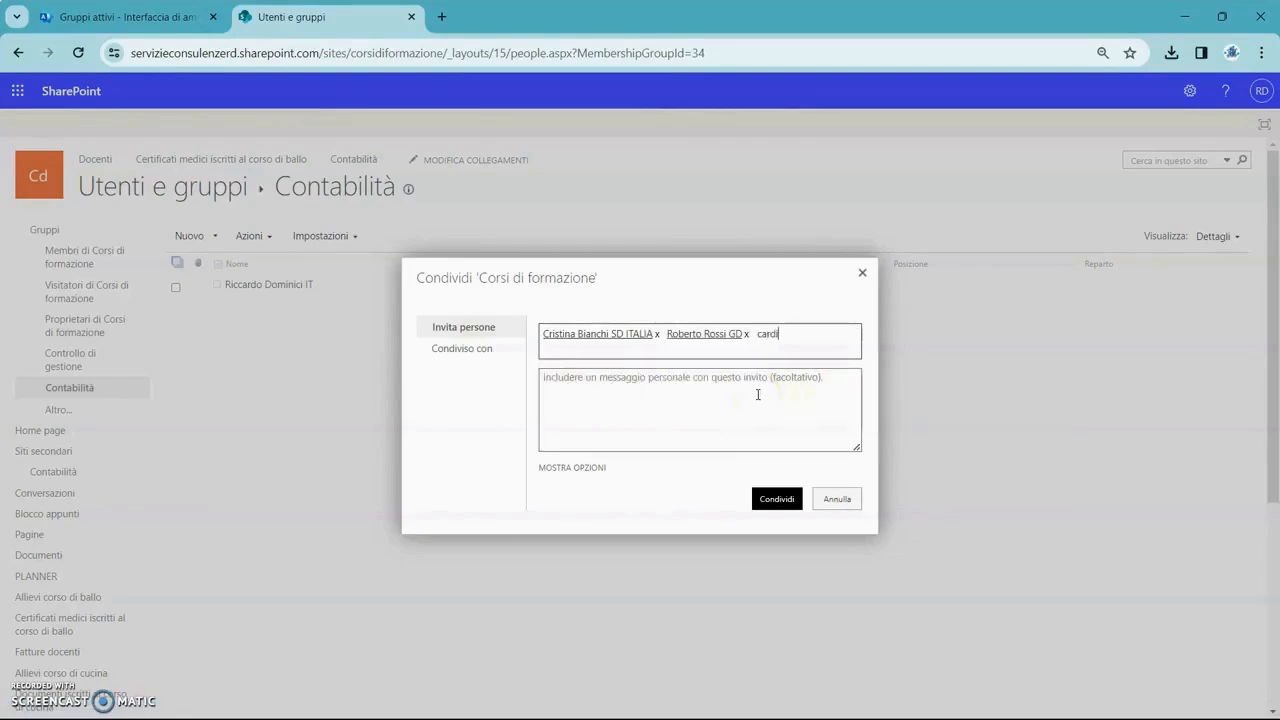
type("rdio")
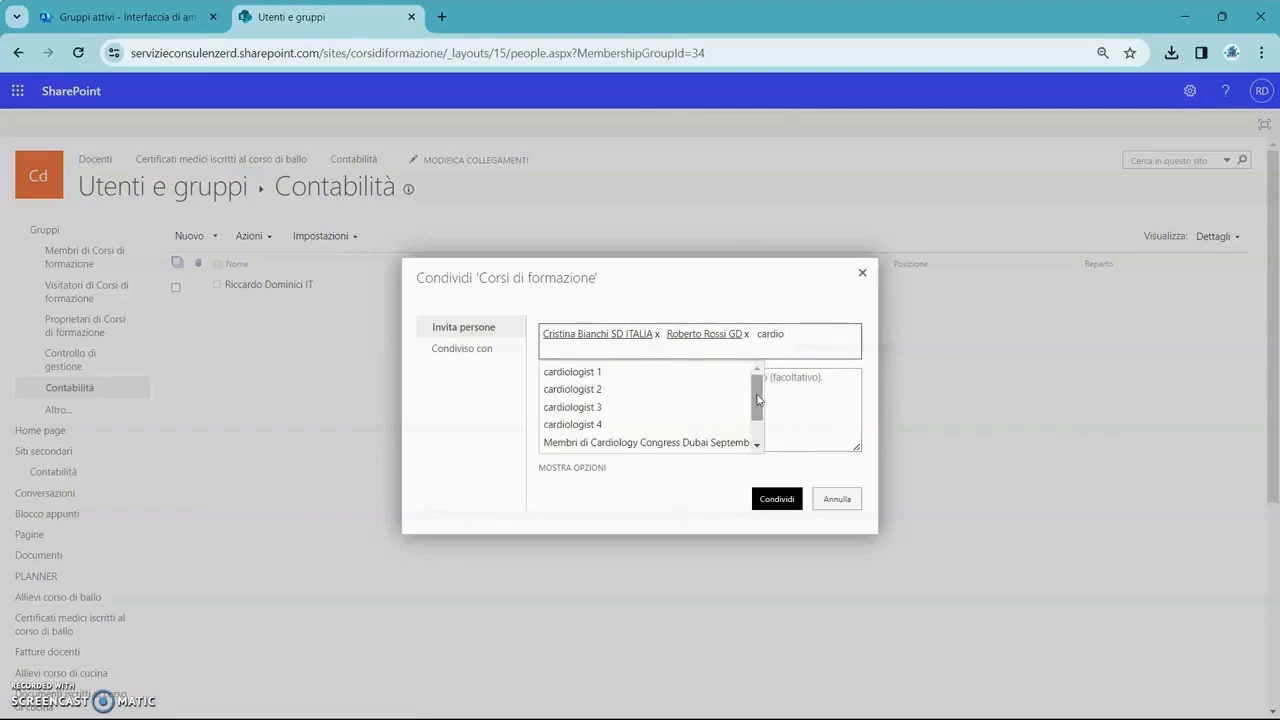
left_click(714, 443)
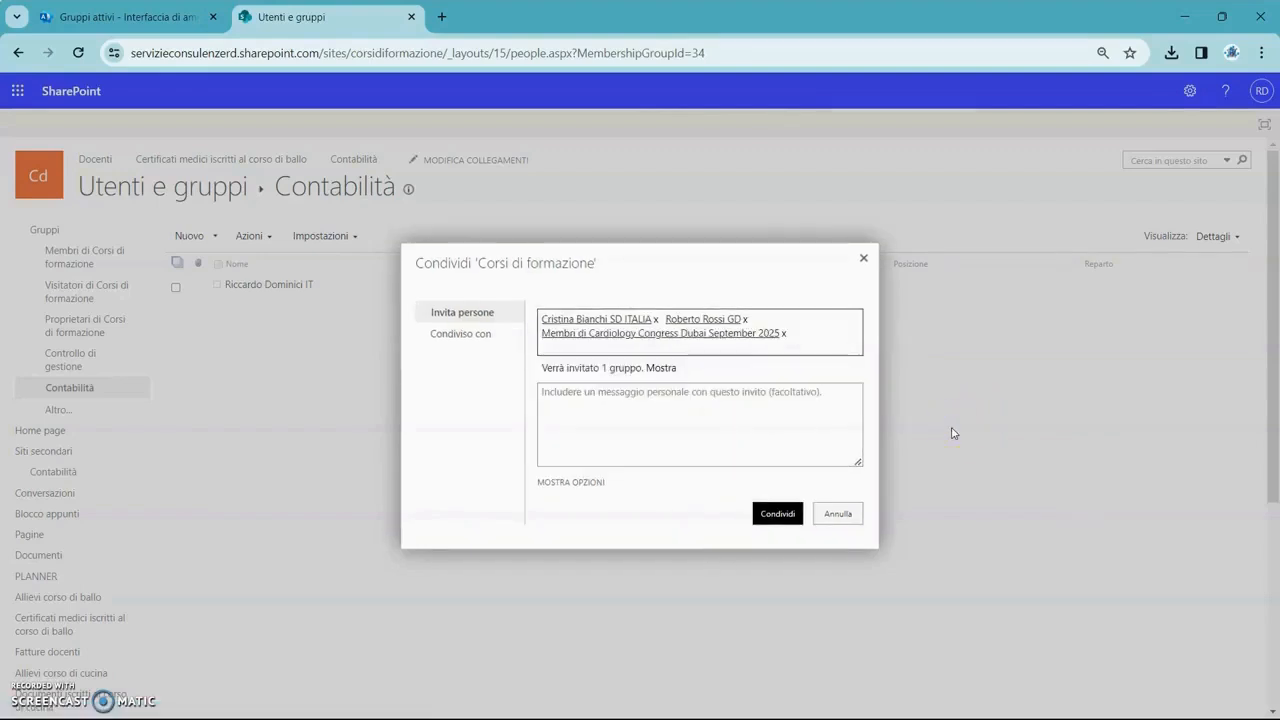
type("corsi di")
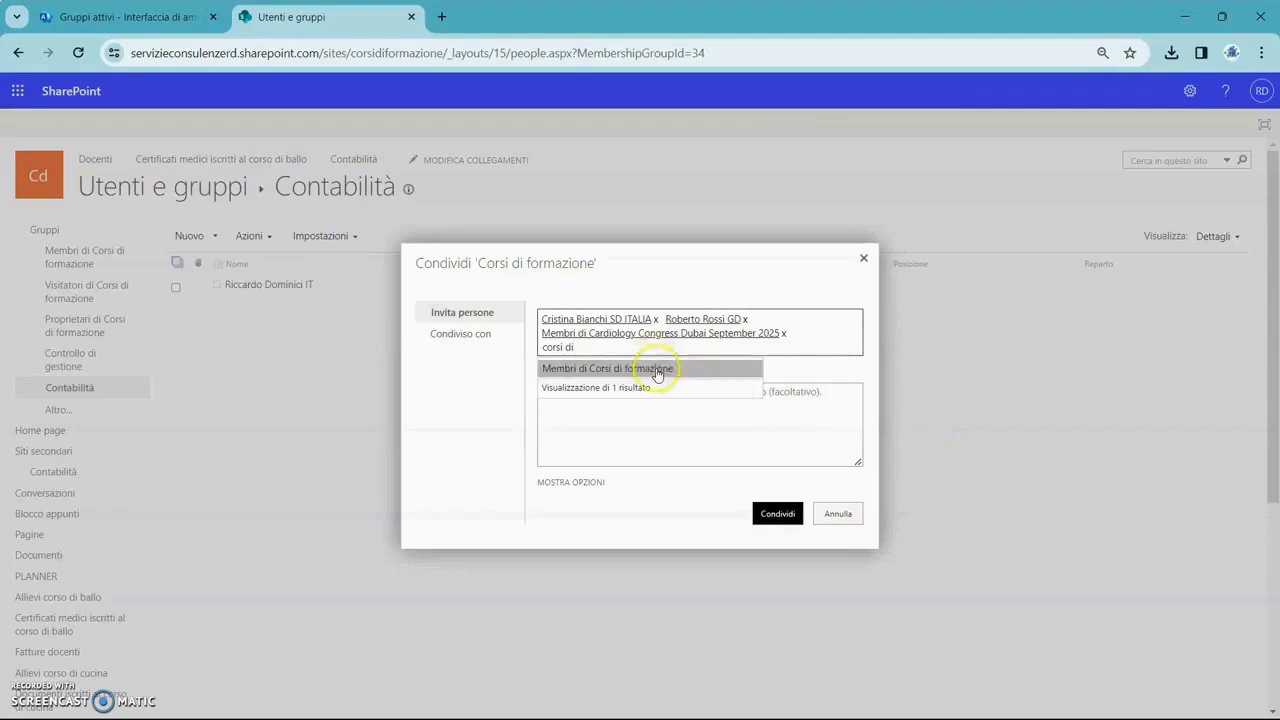
left_click(654, 367)
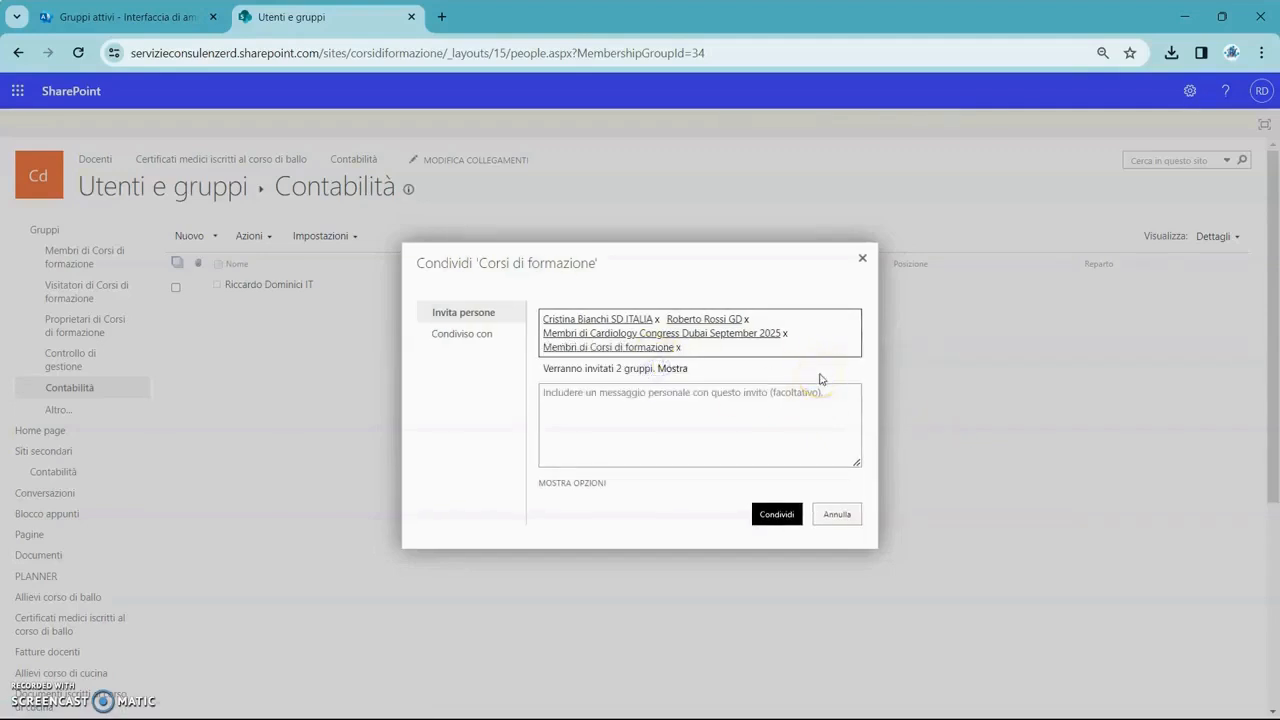
Step: Add the message "Siete stati aggiunti al gruppo share point contabilità con poteri di modifica sulle liste" and share the invitation
left_click(777, 396)
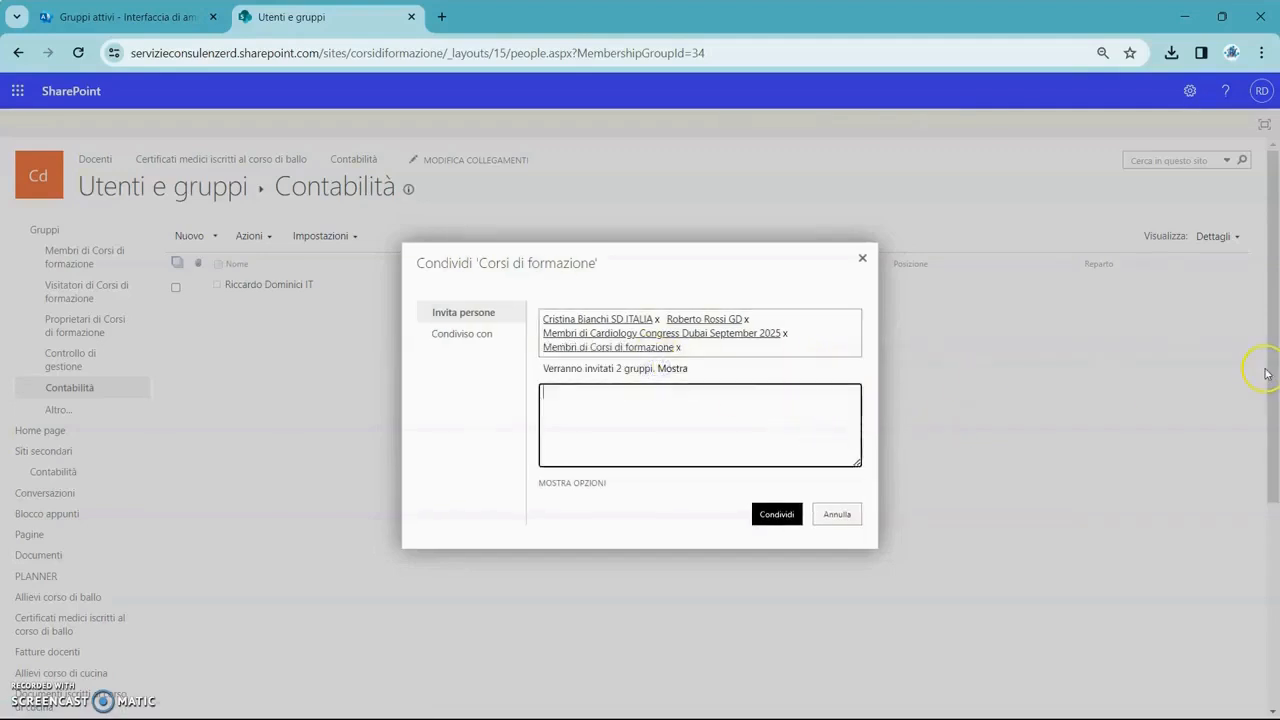
type("S")
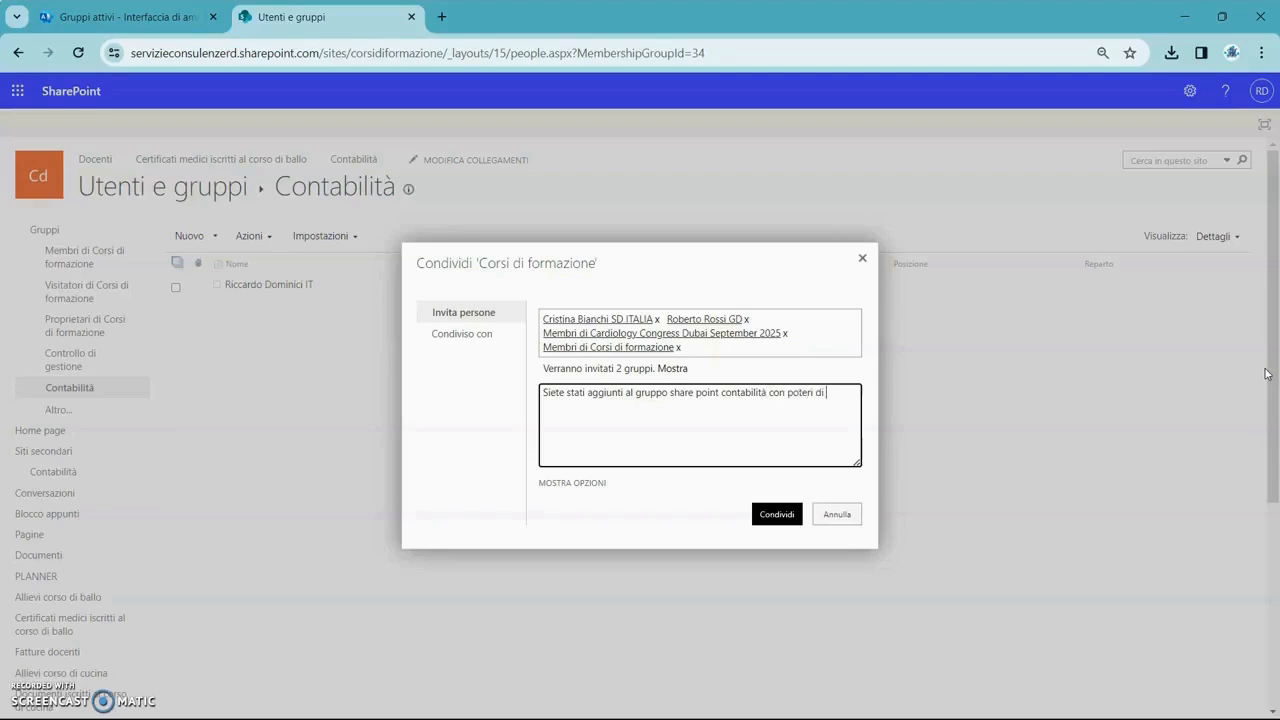
type("fica sulle liste")
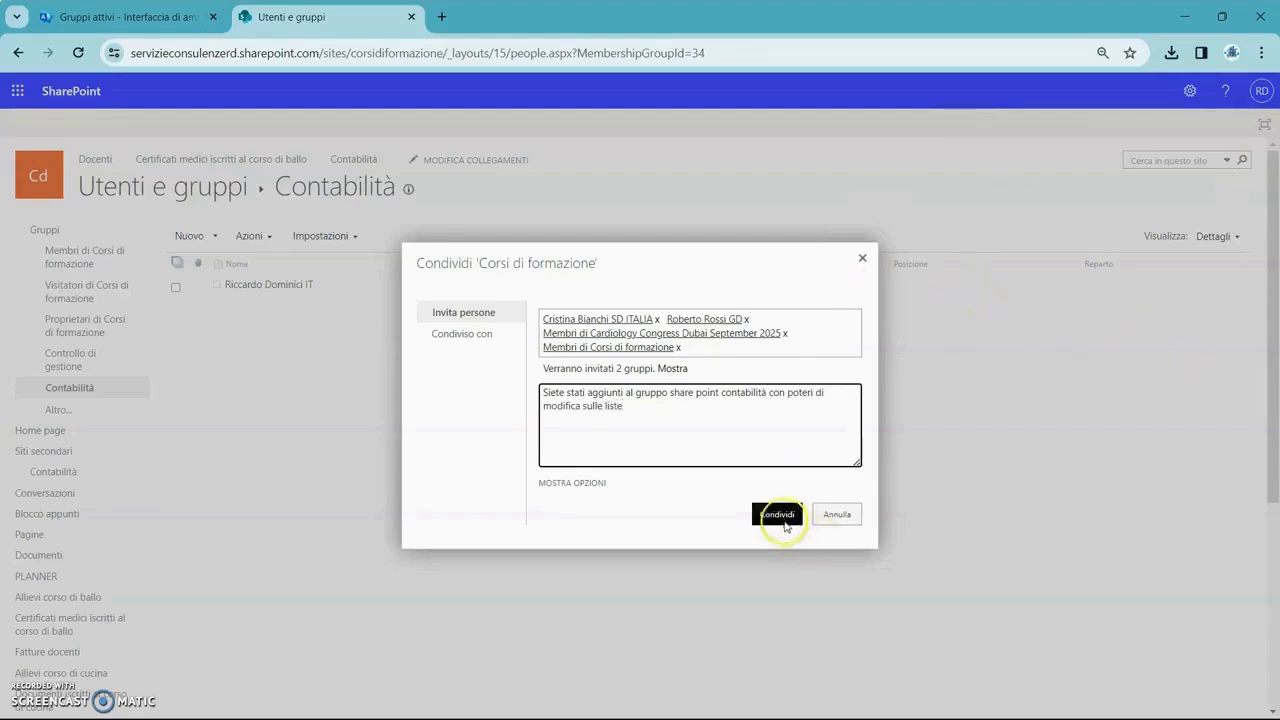
left_click(781, 518)
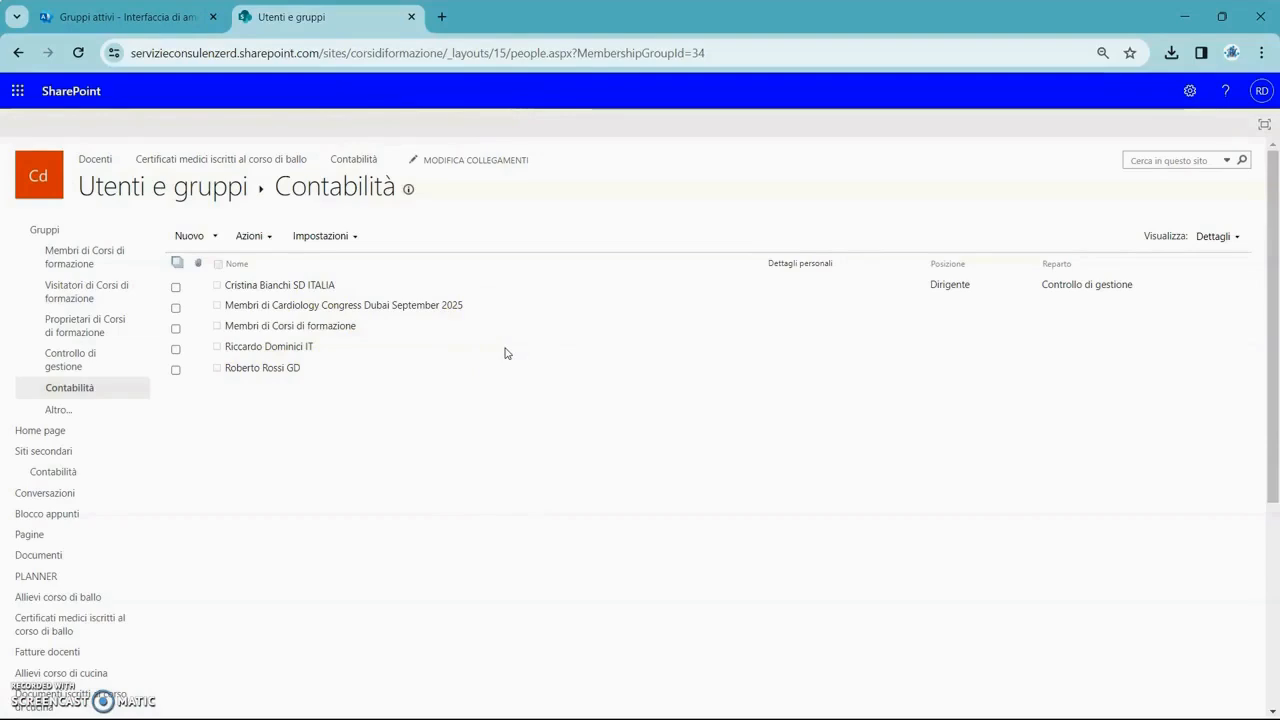
Step: Look over the active Teams and Microsoft 365 groups in the Microsoft 365 admin center
left_click(150, 16)
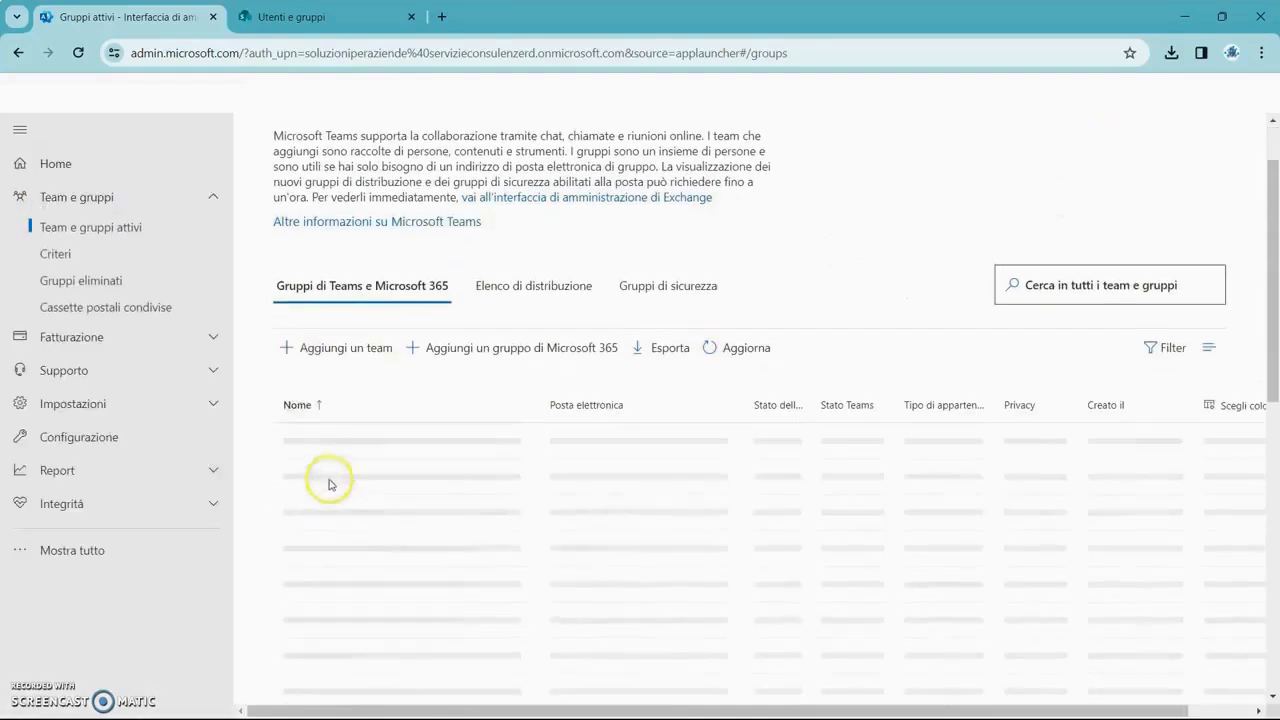
scroll(240, 300, "down", 1)
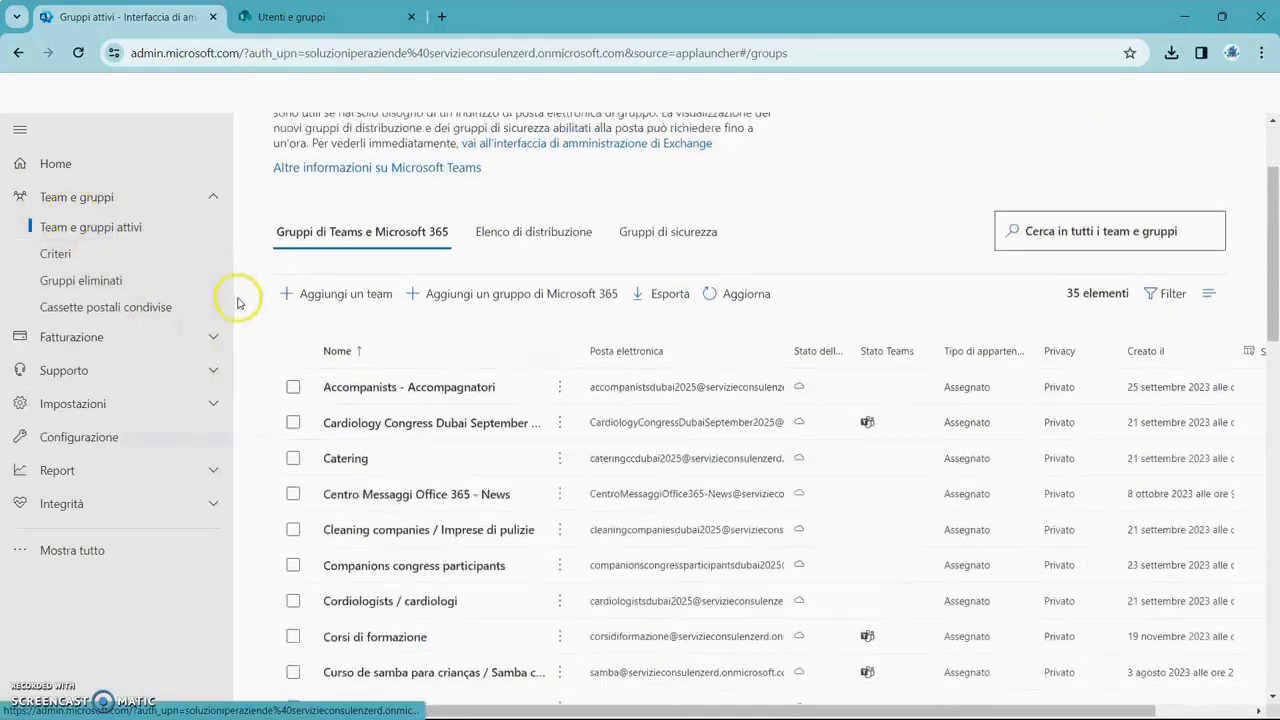
left_click(423, 396)
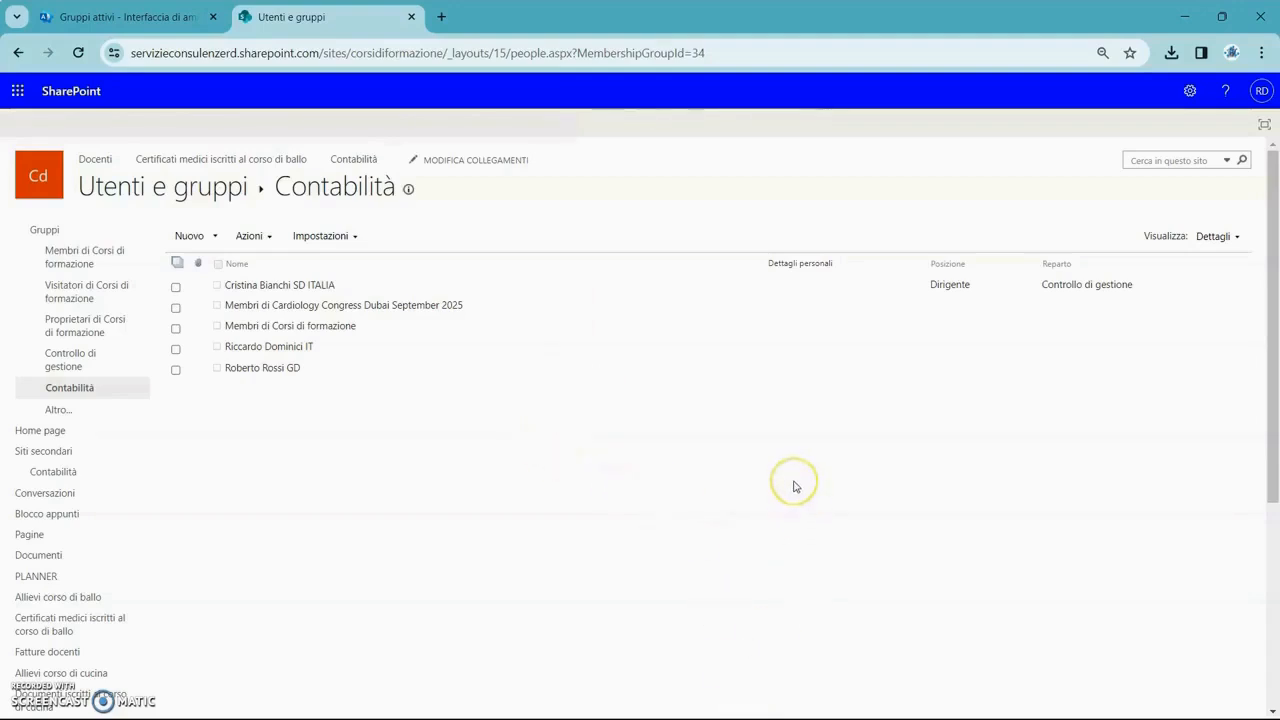
Step: Switch to the PowerPoint index, start the slide show, and open the Gruppi Share Point e gruppi Office 365 slide under Creazione e gestione di gruppi di utenti
key("alt+Tab")
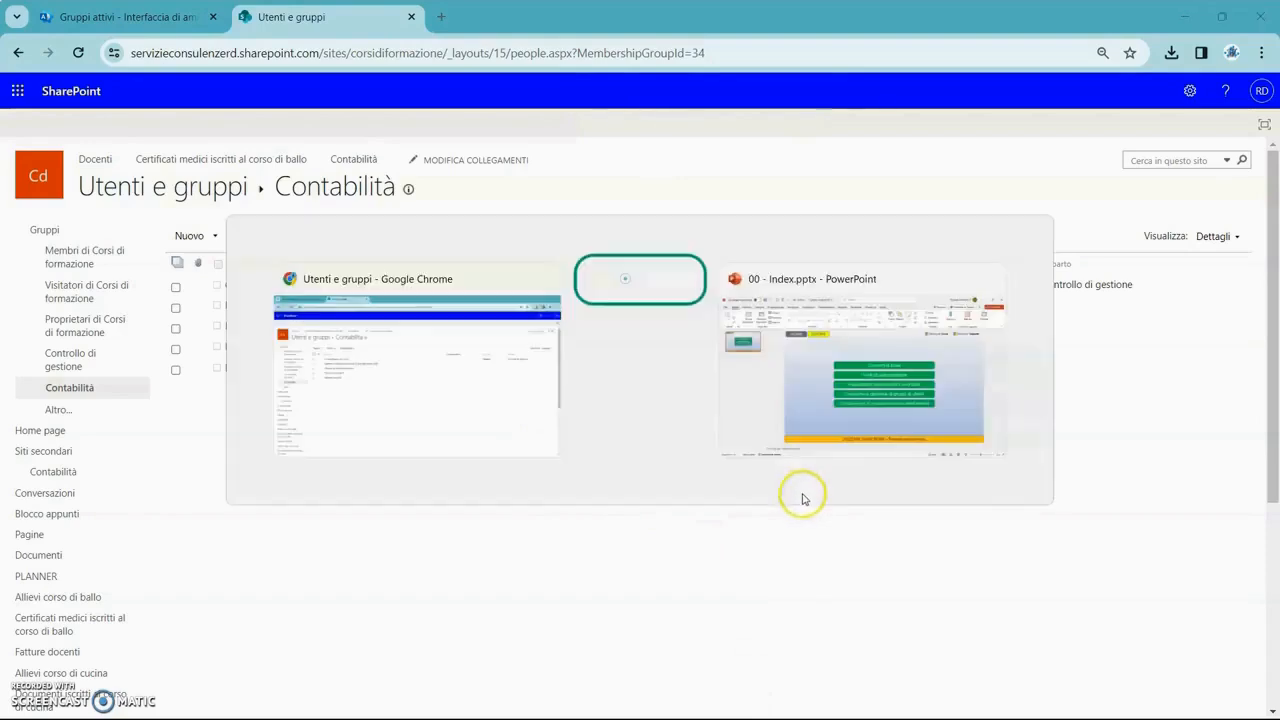
left_click(857, 474)
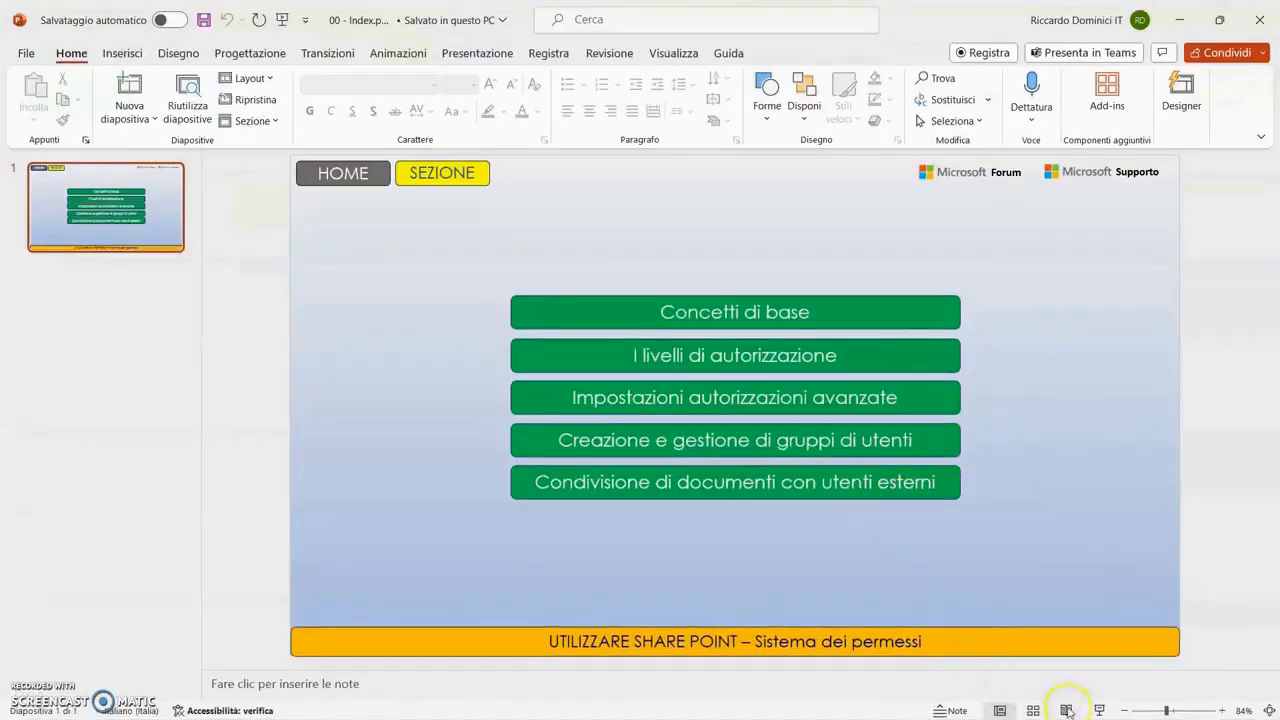
left_click(1099, 710)
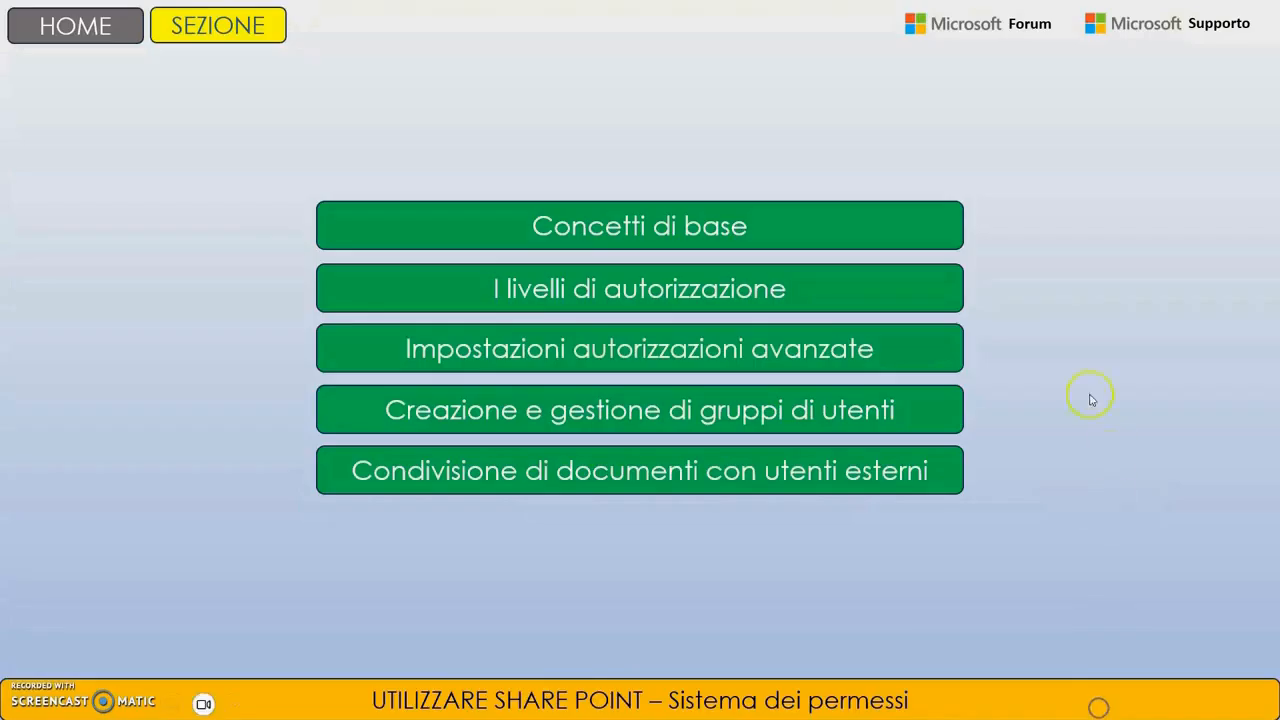
left_click(851, 420)
left_click(742, 503)
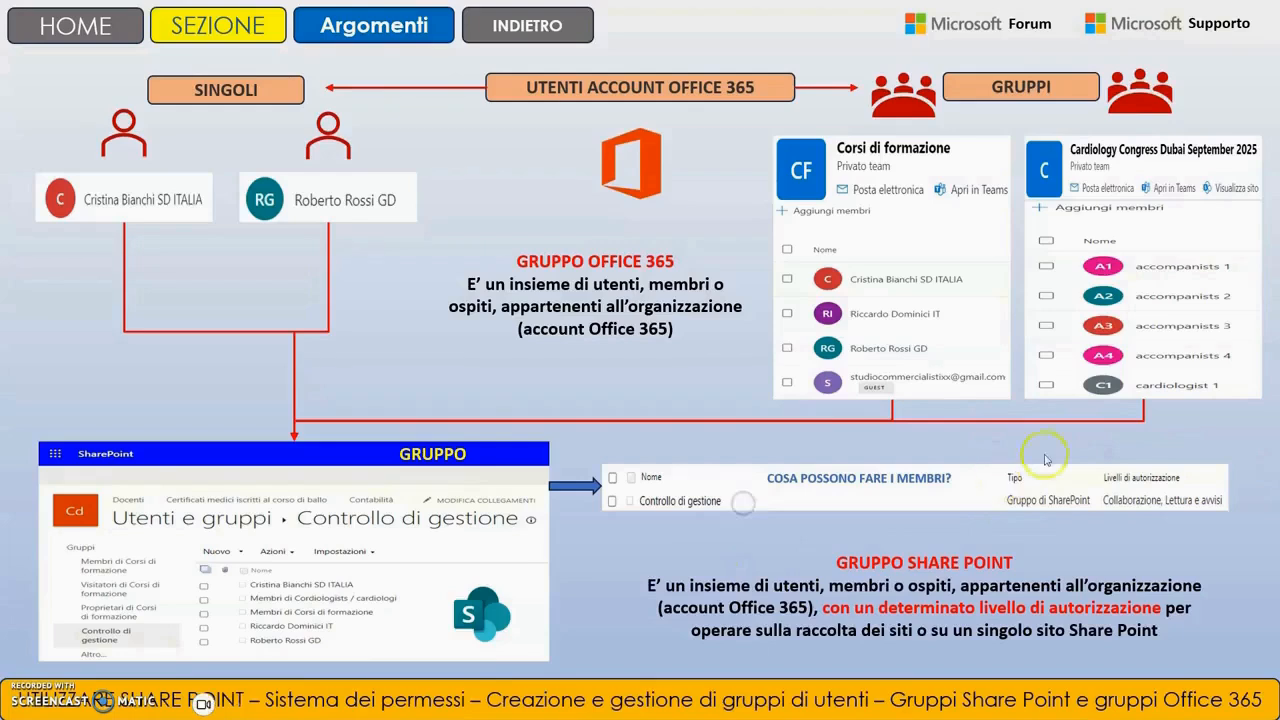